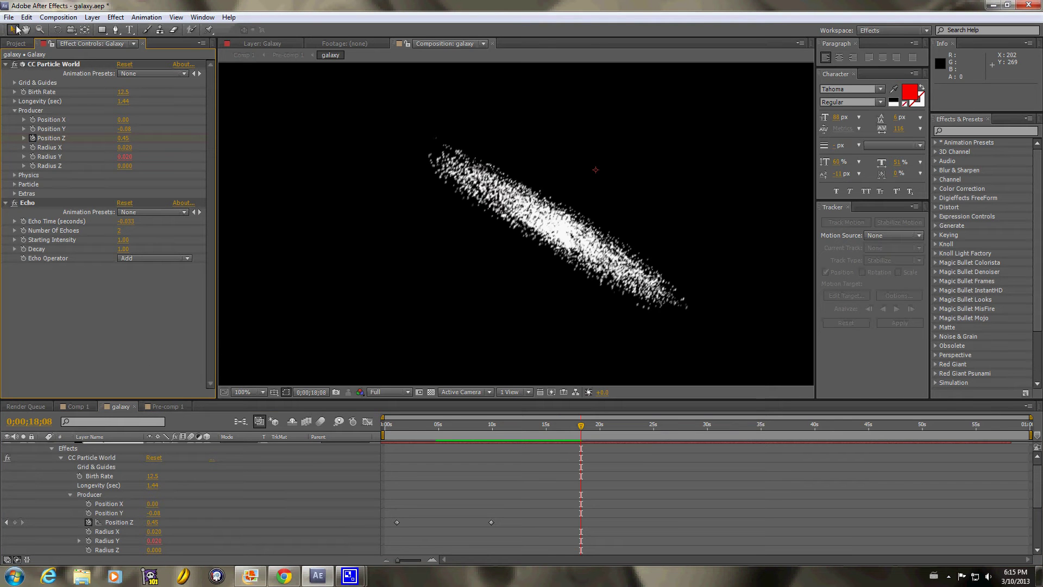
Step: Create a new composition, Comp 3, with the default settings
{"action": "left_click", "coordinate": [47, 18]}
{"action": "left_click", "coordinate": [57, 28]}
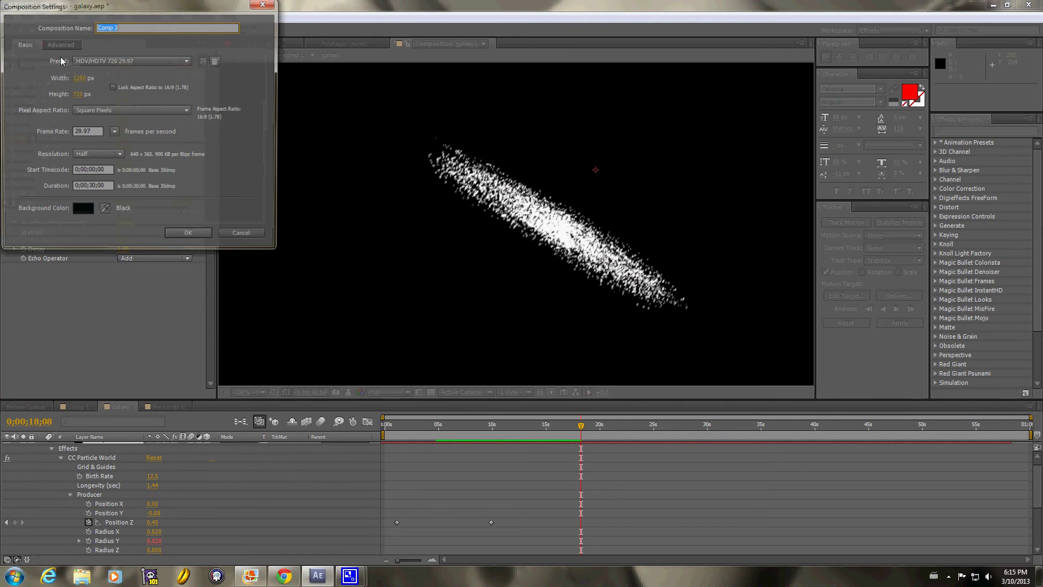
{"action": "left_click", "coordinate": [188, 236]}
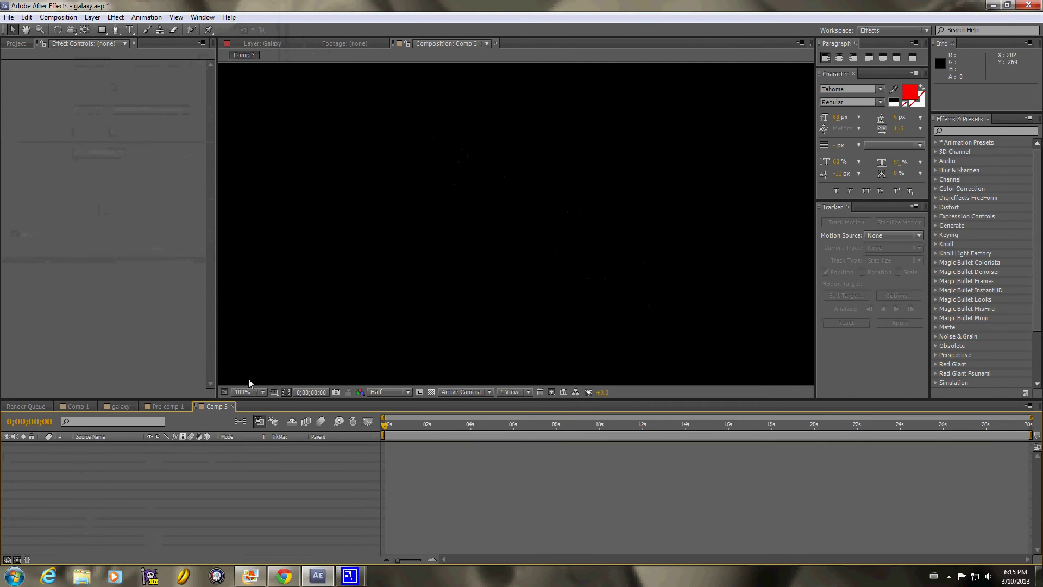
Step: Add a black solid layer, Black Solid 4, to Comp 3
{"action": "right_click", "coordinate": [112, 462]}
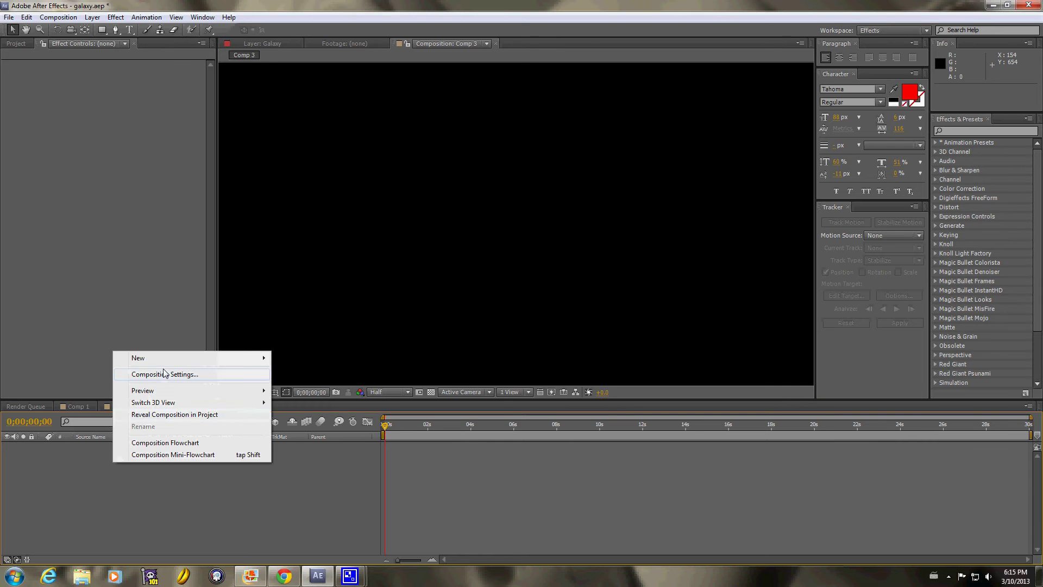
{"action": "mouse_move", "coordinate": [166, 359]}
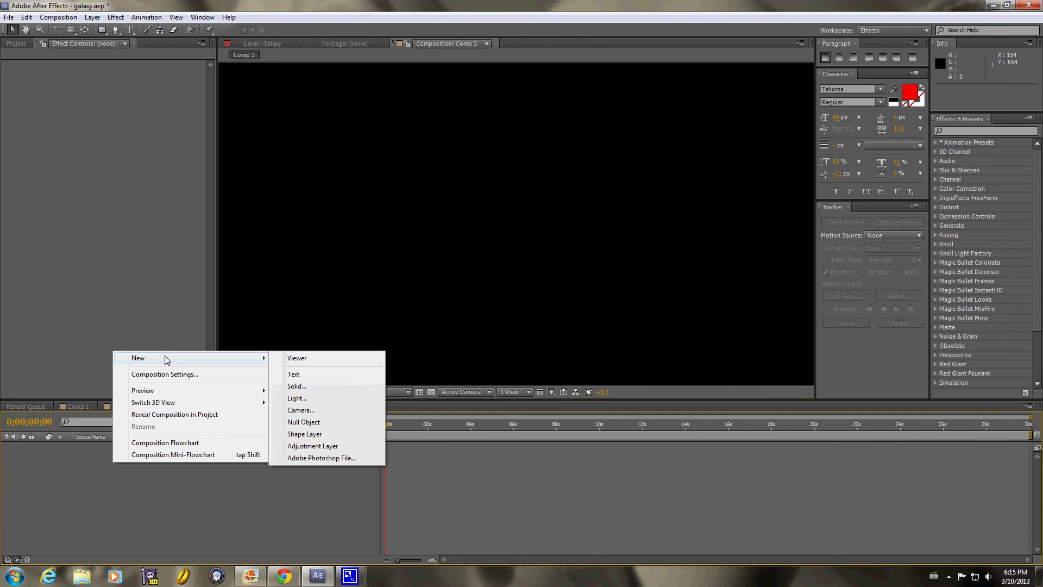
{"action": "left_click", "coordinate": [293, 388]}
{"action": "left_click", "coordinate": [171, 220]}
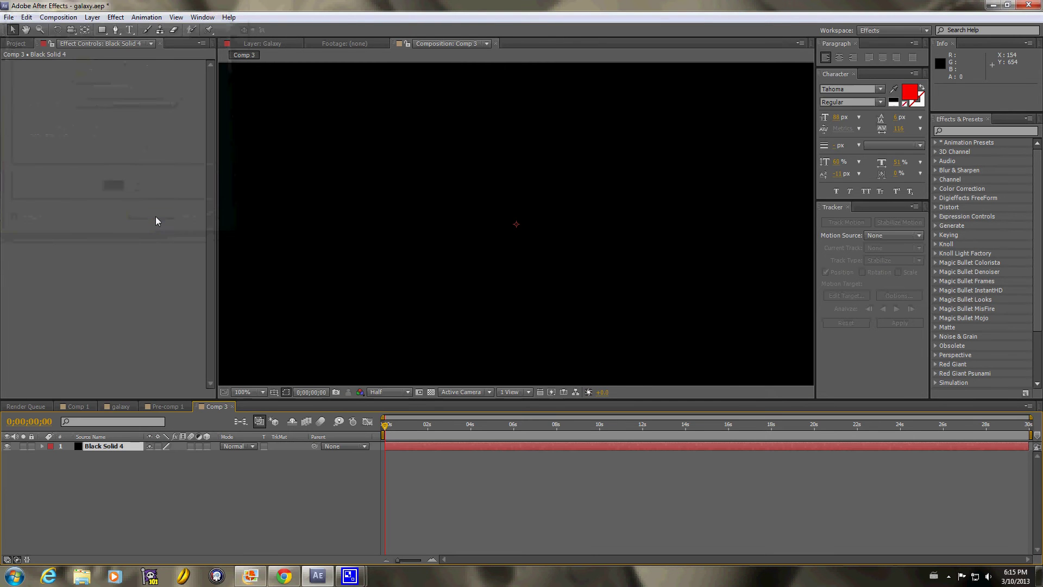
{"action": "left_click", "coordinate": [129, 31]}
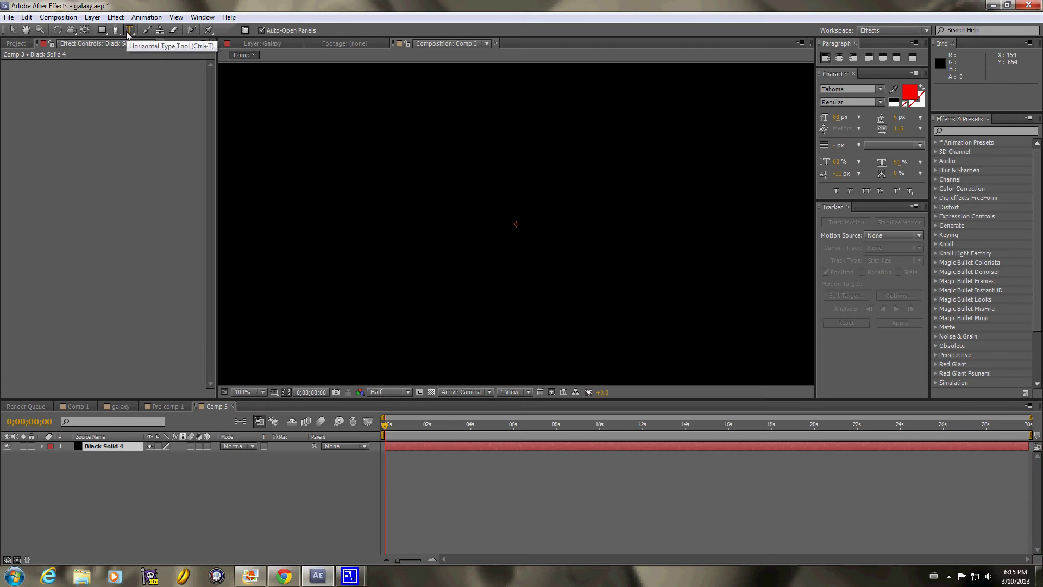
Step: Add a red paragraph text layer reading 'MOVING 3D' and tighten its box around the words
{"action": "left_click_drag", "start_coordinate": [369, 180], "coordinate": [692, 260]}
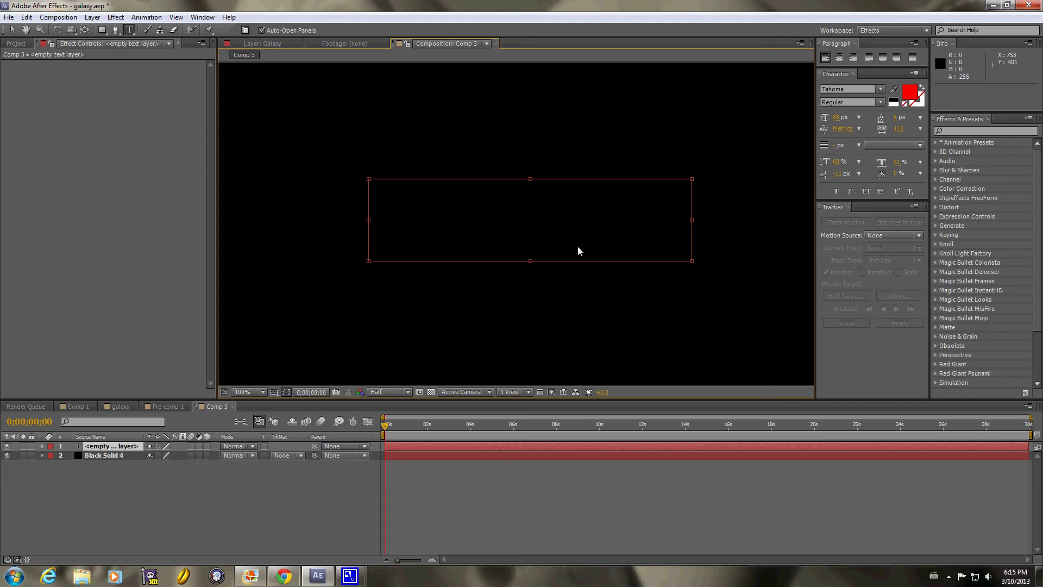
{"action": "type", "text": "MOVI"}
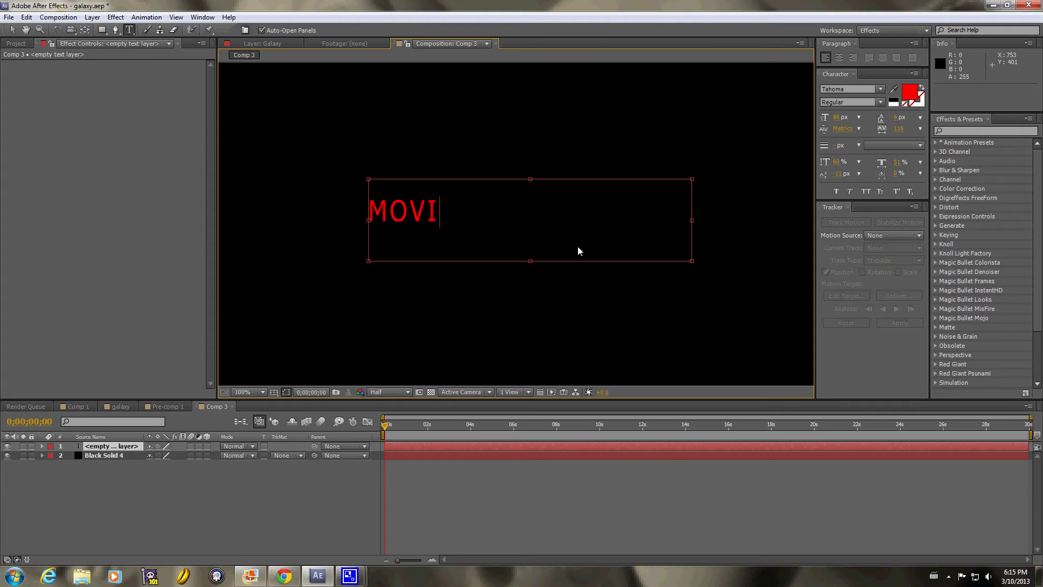
{"action": "type", "text": "NG 3D"}
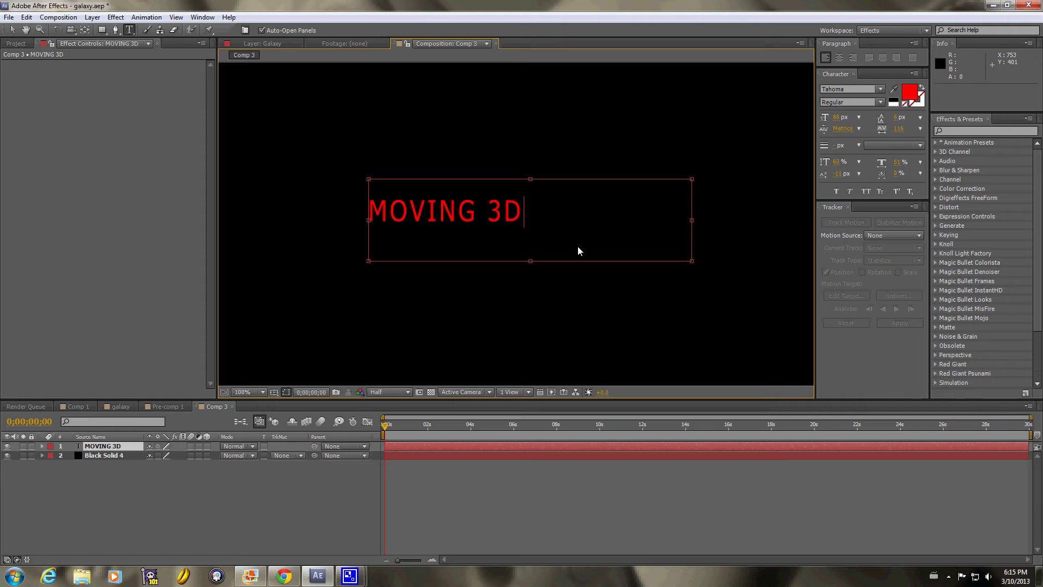
{"action": "left_click_drag", "start_coordinate": [692, 221], "coordinate": [535, 228]}
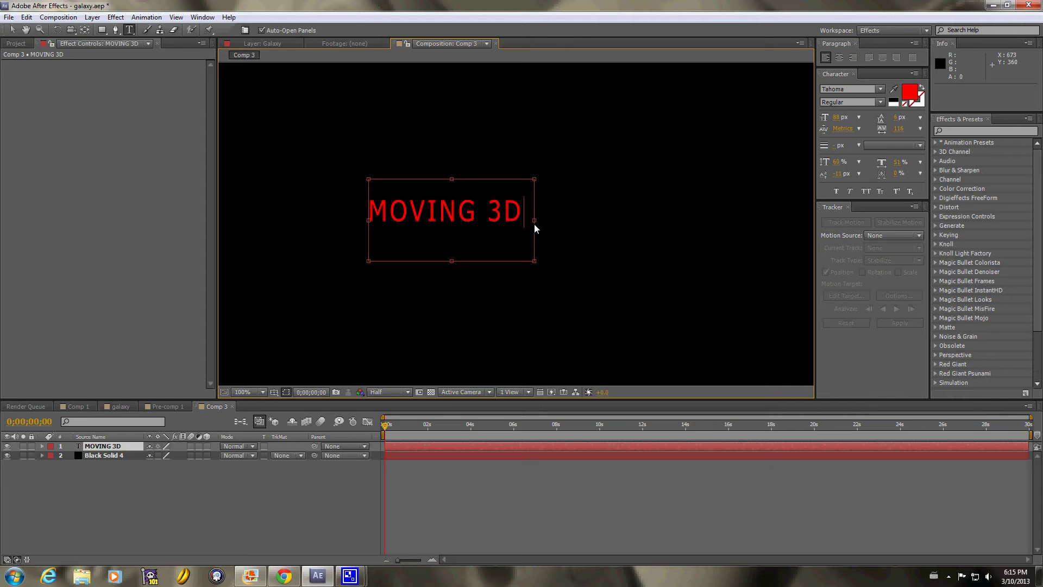
{"action": "left_click_drag", "start_coordinate": [453, 261], "coordinate": [451, 234]}
Step: Commit the MOVING 3D text and drag it right and down toward the frame centre
{"action": "left_click", "coordinate": [439, 214]}
{"action": "left_click", "coordinate": [12, 30]}
{"action": "left_click_drag", "start_coordinate": [378, 205], "coordinate": [449, 215]}
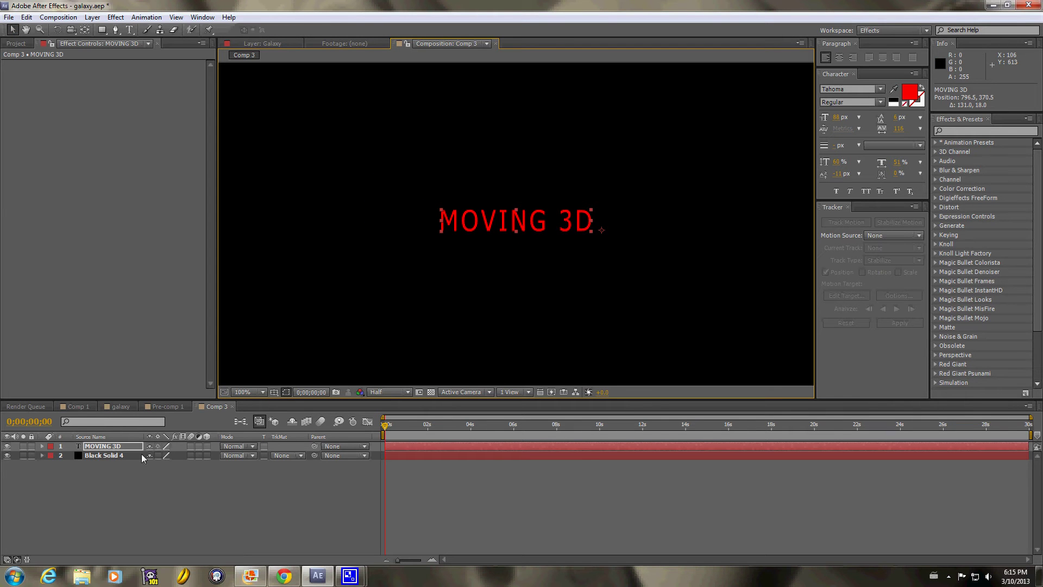
Step: Make the MOVING 3D layer 3D and expand its Transform properties
{"action": "left_click", "coordinate": [207, 446]}
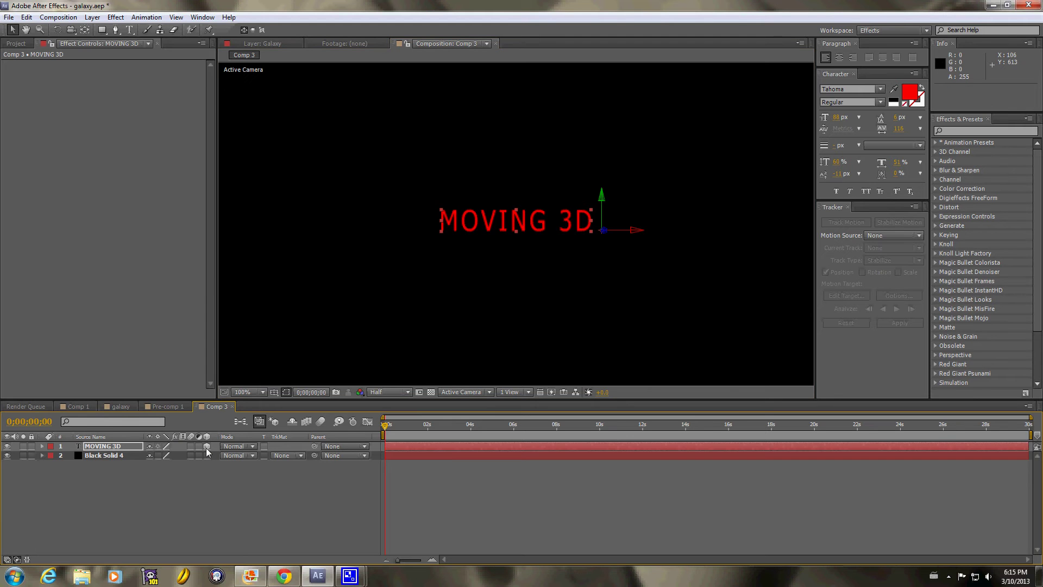
{"action": "left_click", "coordinate": [42, 446]}
{"action": "left_click", "coordinate": [51, 464]}
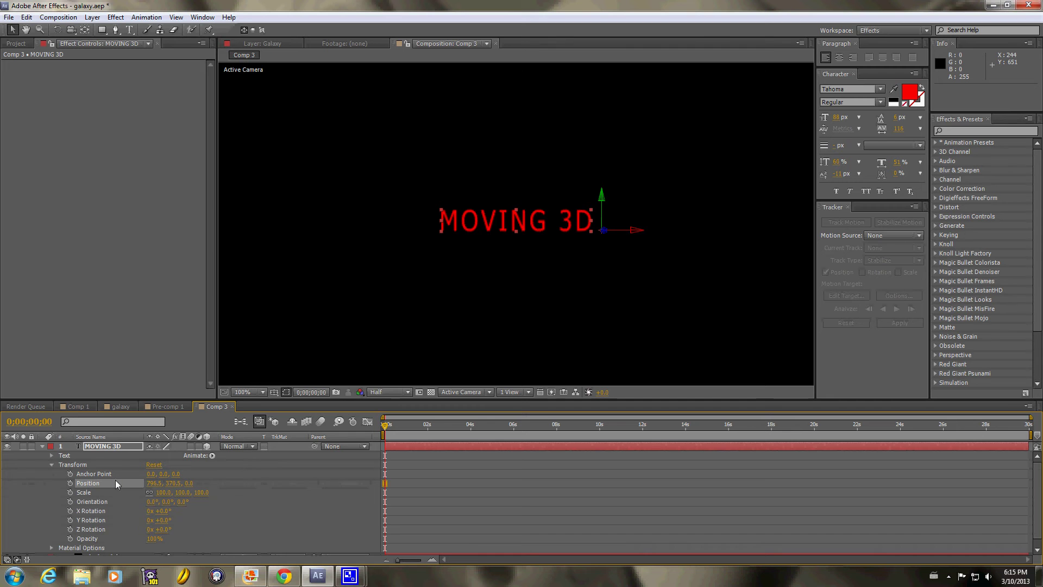
Step: Push the text back to Position Z 1465 and set a starting Position keyframe at frame 0
{"action": "left_click_drag", "start_coordinate": [156, 484], "coordinate": [132, 499]}
{"action": "left_click_drag", "start_coordinate": [191, 481], "coordinate": [272, 465]}
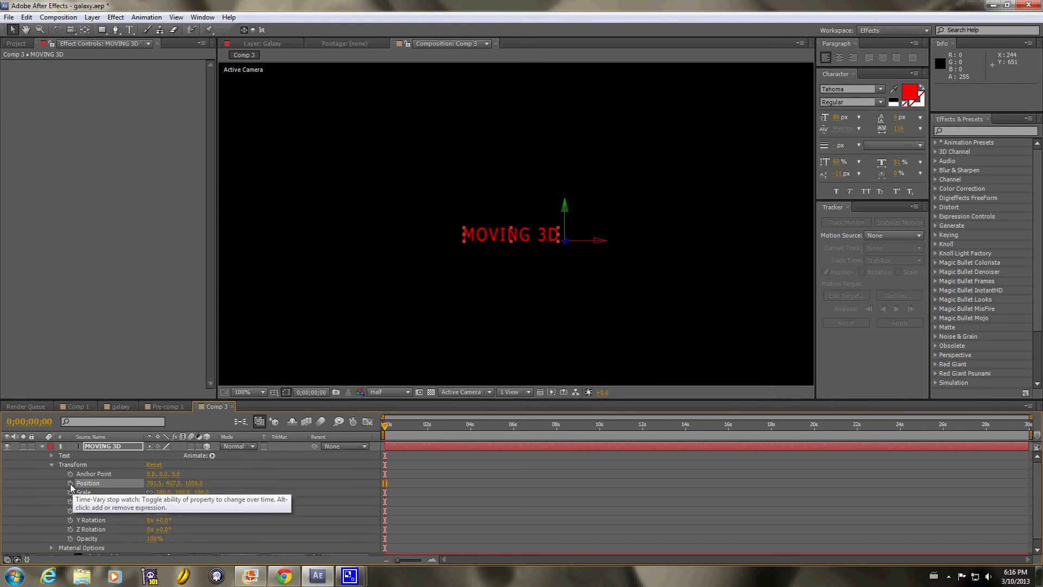
{"action": "left_click_drag", "start_coordinate": [195, 483], "coordinate": [419, 487]}
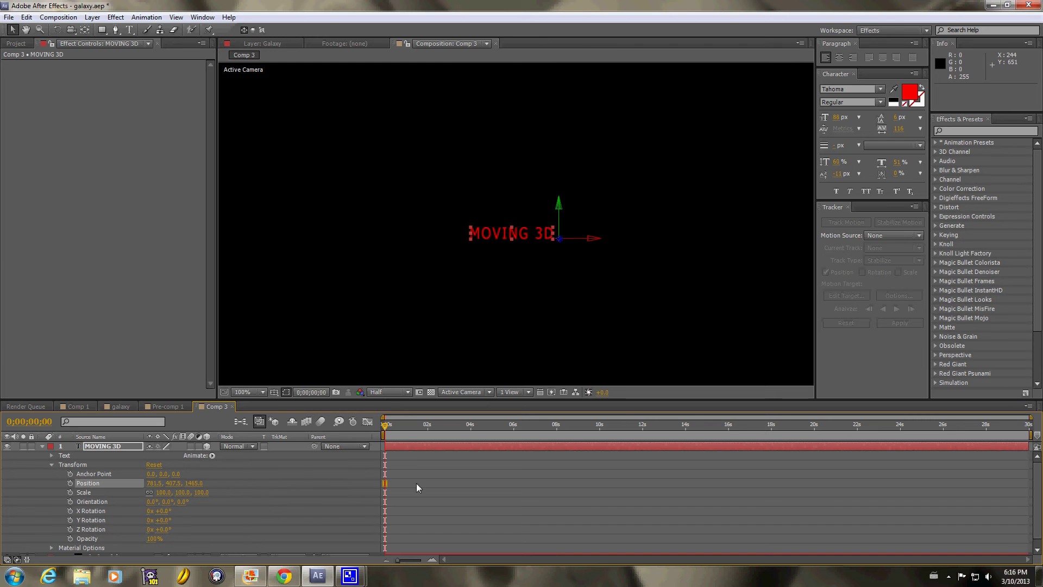
{"action": "left_click", "coordinate": [70, 483]}
{"action": "left_click_drag", "start_coordinate": [385, 429], "coordinate": [467, 436]}
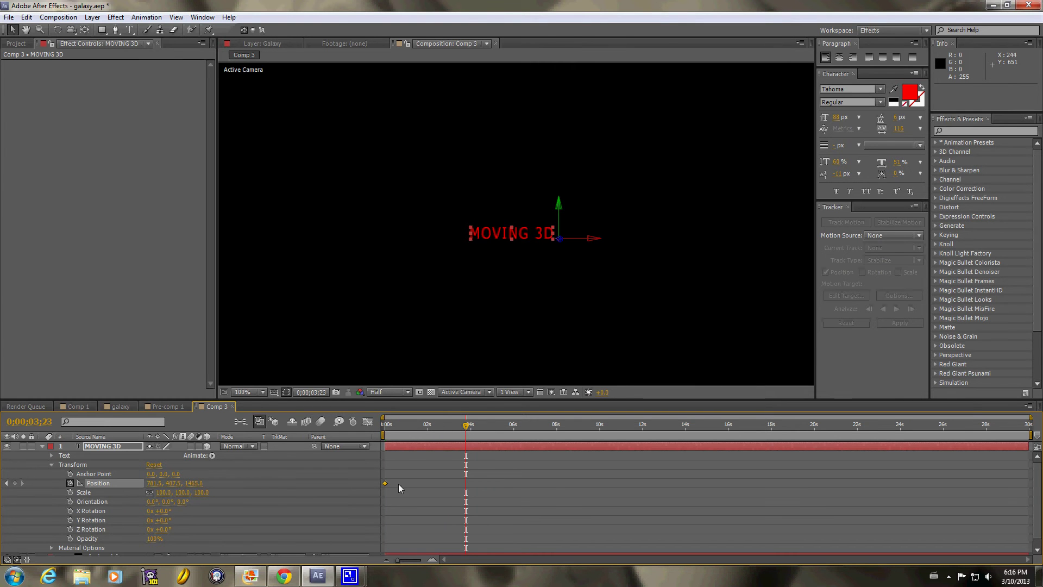
Step: At 0;00;04;01, bring Position Z down to -1768 so the text flies past the camera, then preview
{"action": "left_click_drag", "start_coordinate": [464, 429], "coordinate": [470, 428]}
{"action": "left_click_drag", "start_coordinate": [199, 489], "coordinate": [2, 508]}
{"action": "left_click_drag", "start_coordinate": [199, 489], "coordinate": [37, 494]}
{"action": "left_click_drag", "start_coordinate": [196, 488], "coordinate": [1, 509]}
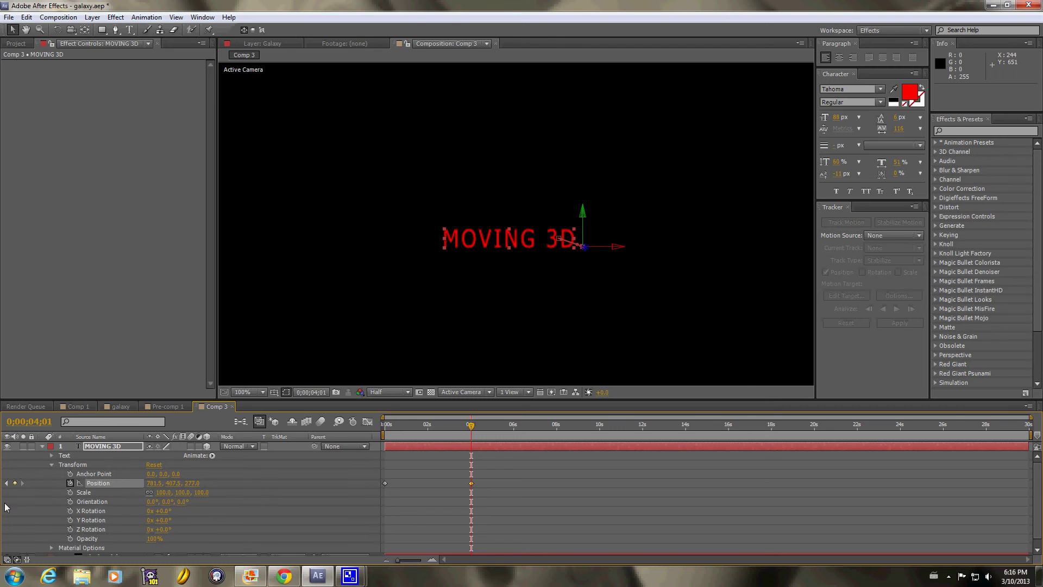
{"action": "left_click_drag", "start_coordinate": [194, 487], "coordinate": [77, 489]}
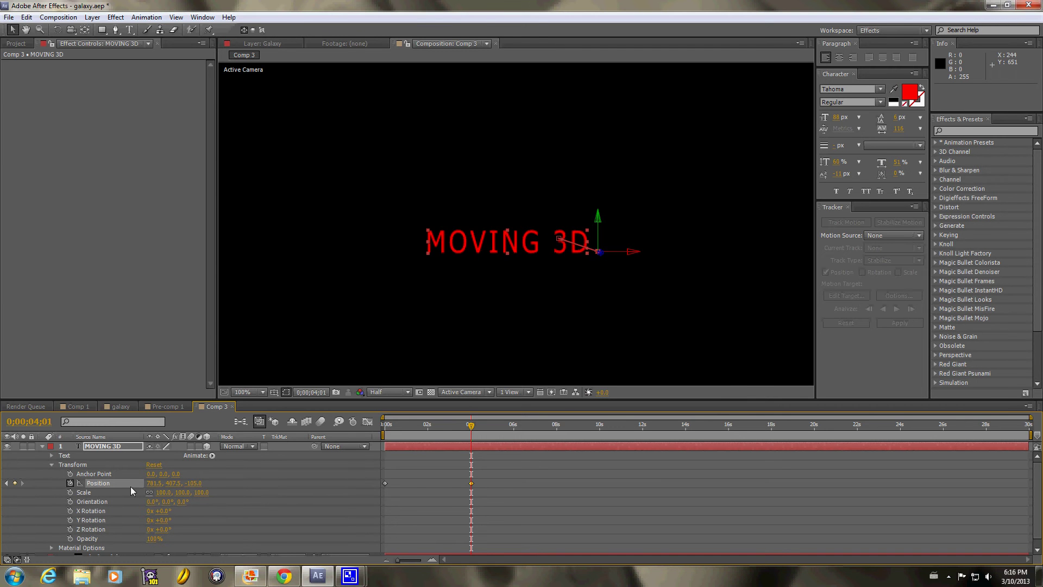
{"action": "left_click_drag", "start_coordinate": [197, 487], "coordinate": [22, 504]}
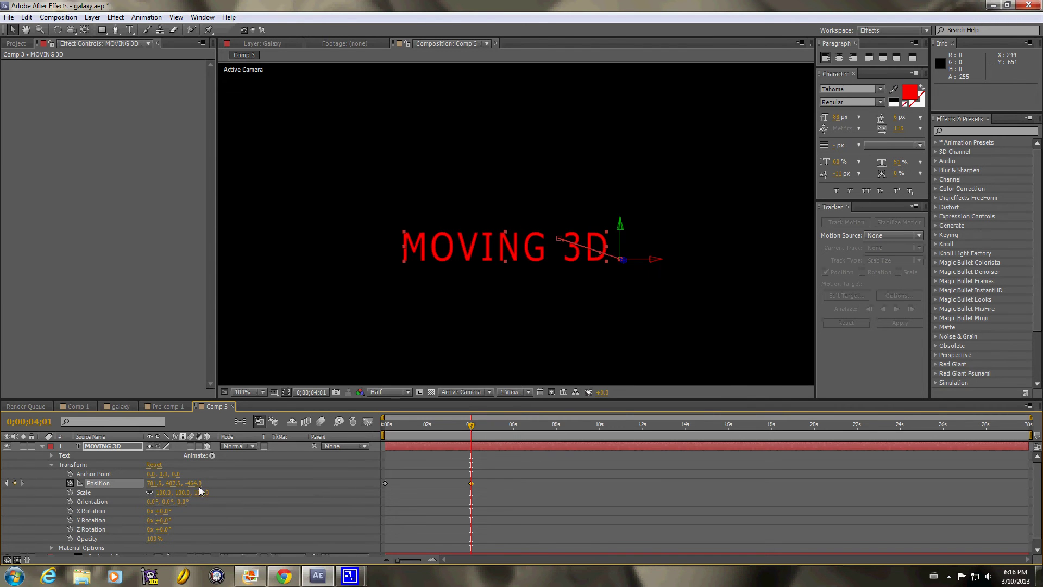
{"action": "left_click_drag", "start_coordinate": [195, 488], "coordinate": [101, 485]}
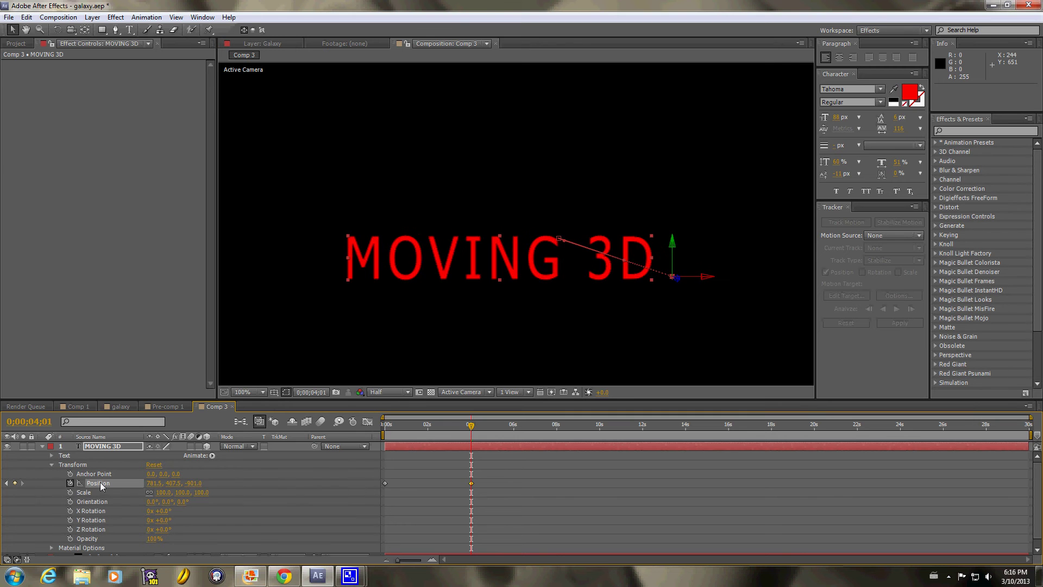
{"action": "left_click_drag", "start_coordinate": [198, 483], "coordinate": [52, 486]}
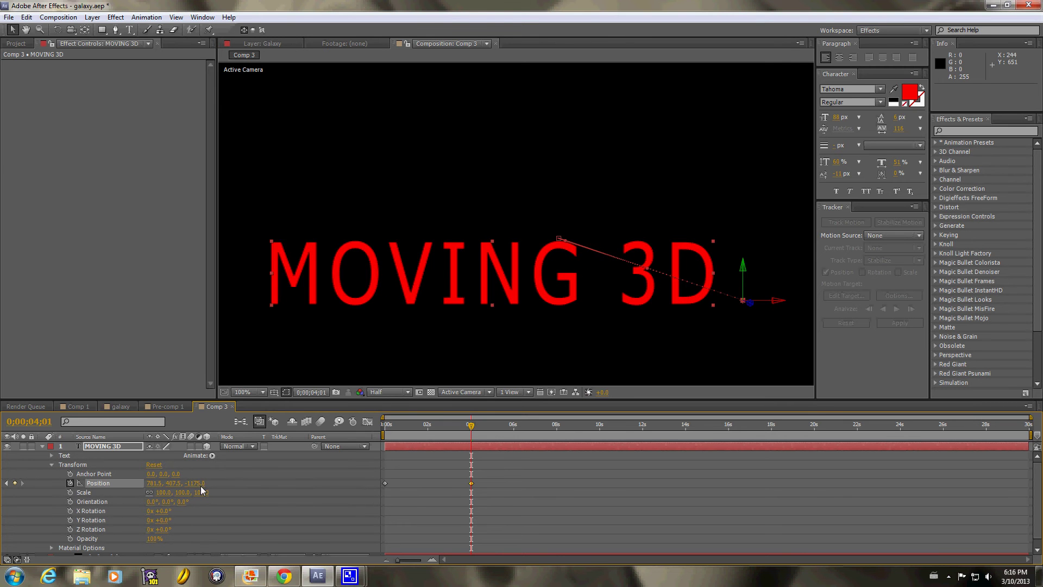
{"action": "left_click_drag", "start_coordinate": [196, 487], "coordinate": [13, 492]}
{"action": "left_click_drag", "start_coordinate": [207, 485], "coordinate": [75, 491]}
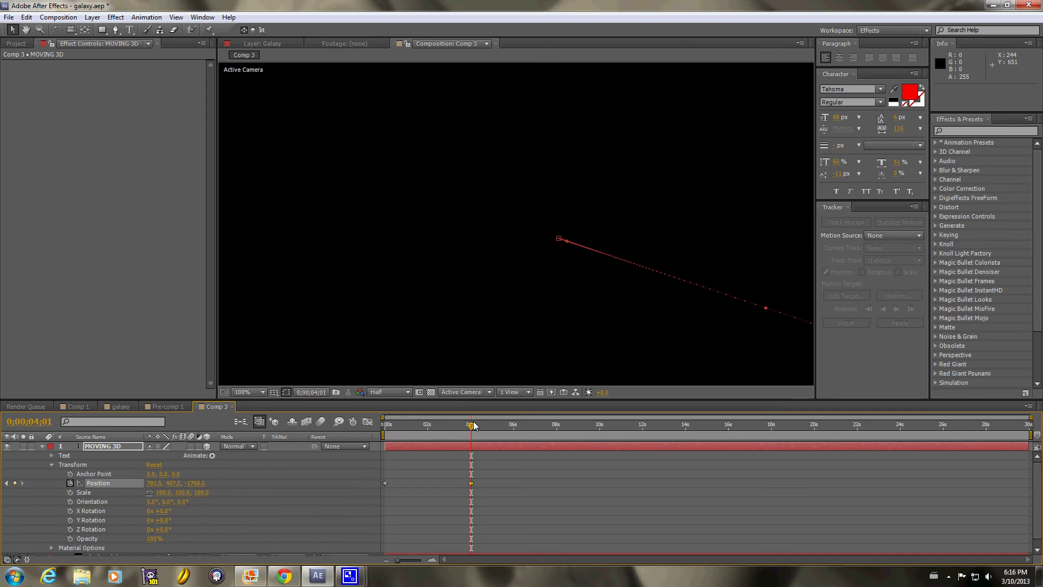
{"action": "mouse_move", "coordinate": [472, 428]}
{"action": "left_mouse_down"}
{"action": "mouse_move", "coordinate": [384, 428]}
{"action": "mouse_move", "coordinate": [475, 435]}
{"action": "left_mouse_up"}
Step: Add a Position keyframe at 0;00;02;11 raising the text to Y 334.5, then retime it
{"action": "key", "text": "Home"}
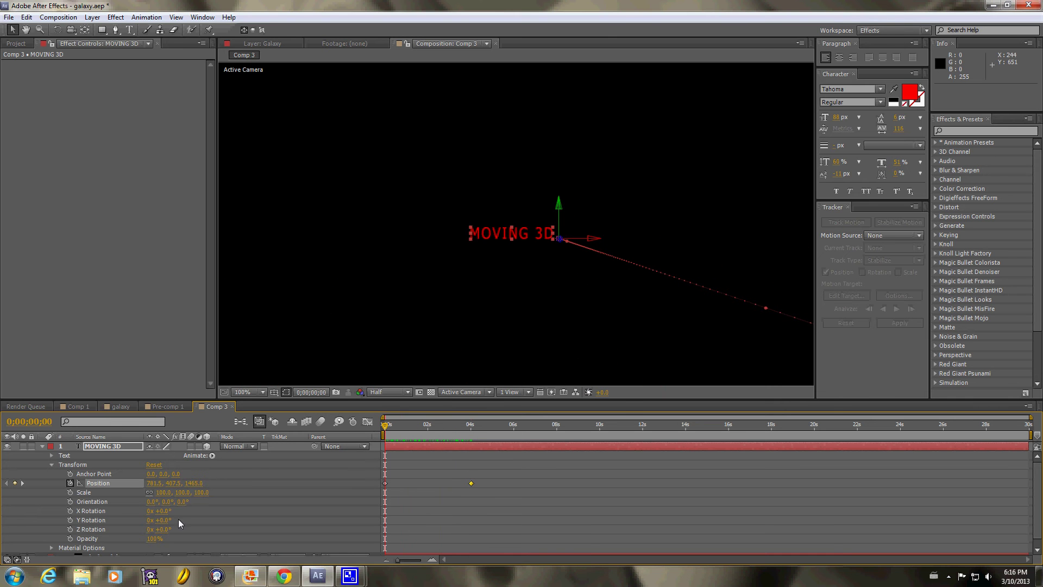
{"action": "left_click_drag", "start_coordinate": [385, 431], "coordinate": [436, 439]}
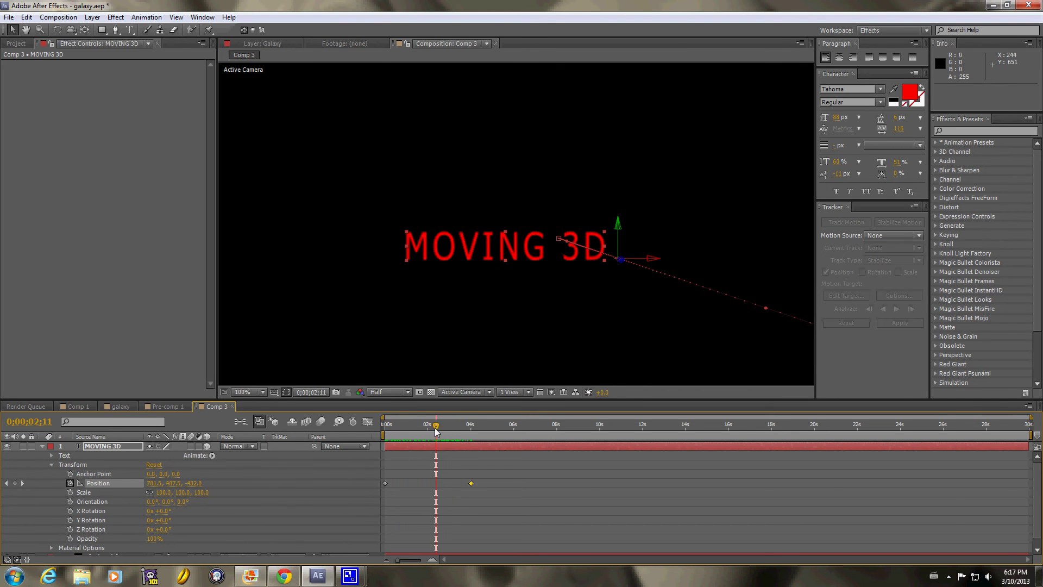
{"action": "left_click_drag", "start_coordinate": [171, 481], "coordinate": [128, 494]}
{"action": "mouse_move", "coordinate": [435, 433]}
{"action": "left_mouse_down"}
{"action": "mouse_move", "coordinate": [366, 438]}
{"action": "mouse_move", "coordinate": [473, 442]}
{"action": "mouse_move", "coordinate": [434, 447]}
{"action": "left_mouse_up"}
{"action": "mouse_move", "coordinate": [436, 484]}
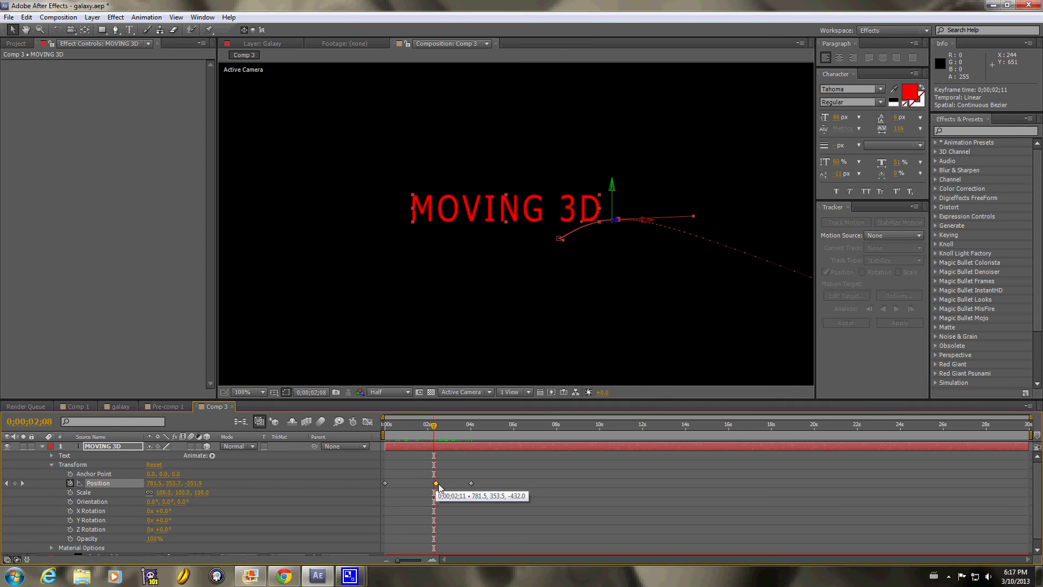
{"action": "left_click_drag", "start_coordinate": [437, 484], "coordinate": [465, 483]}
Step: Set the middle Position keyframe's Y value to 377.1 in the Position dialog
{"action": "double_click", "coordinate": [471, 483]}
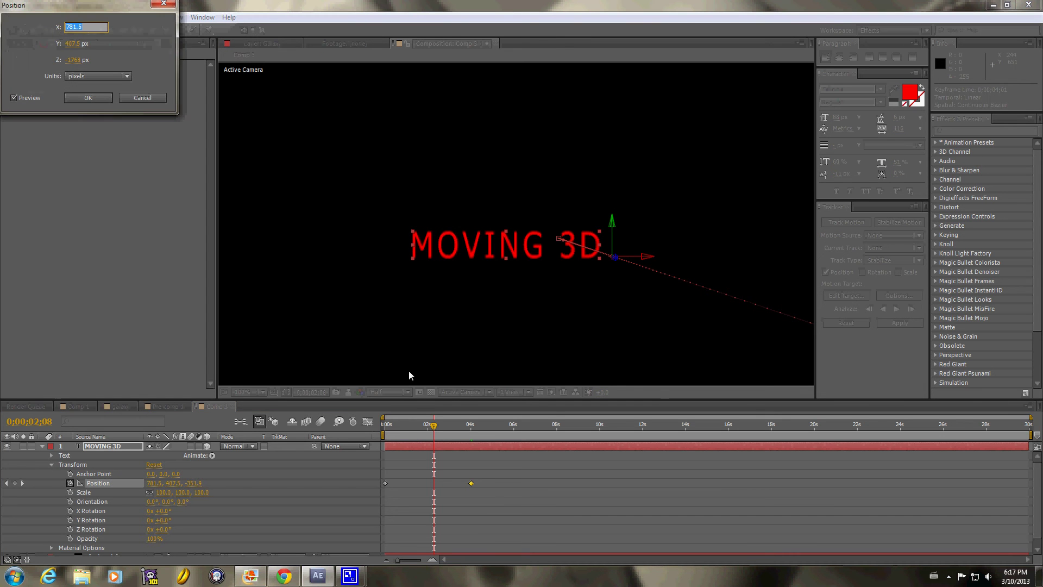
{"action": "left_click", "coordinate": [78, 44]}
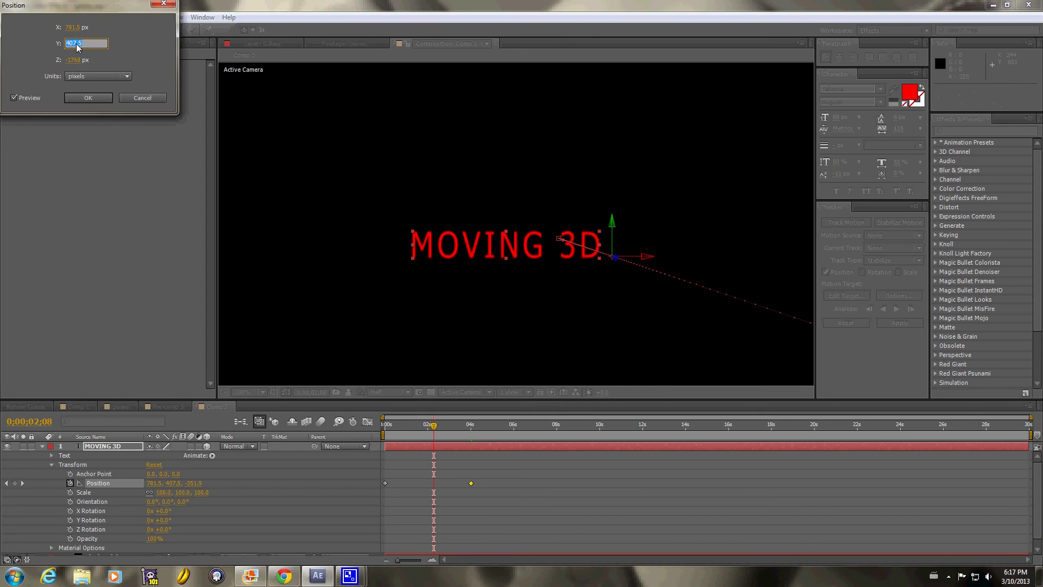
{"action": "type", "text": "35"}
{"action": "key", "text": "Return"}
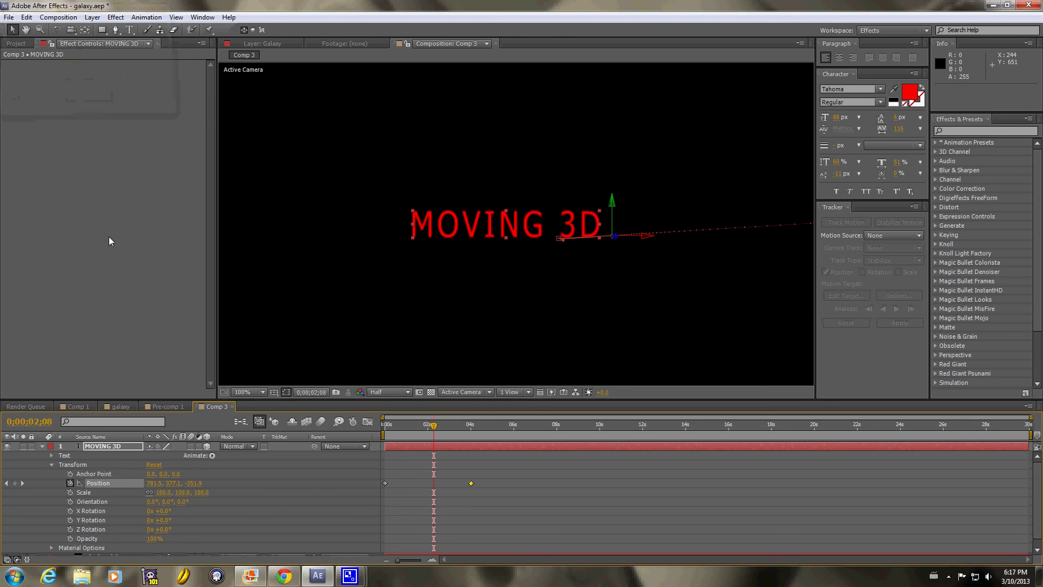
Step: Check the 4-second keyframe's values and scrub the fly-in back to frame 0
{"action": "double_click", "coordinate": [471, 483]}
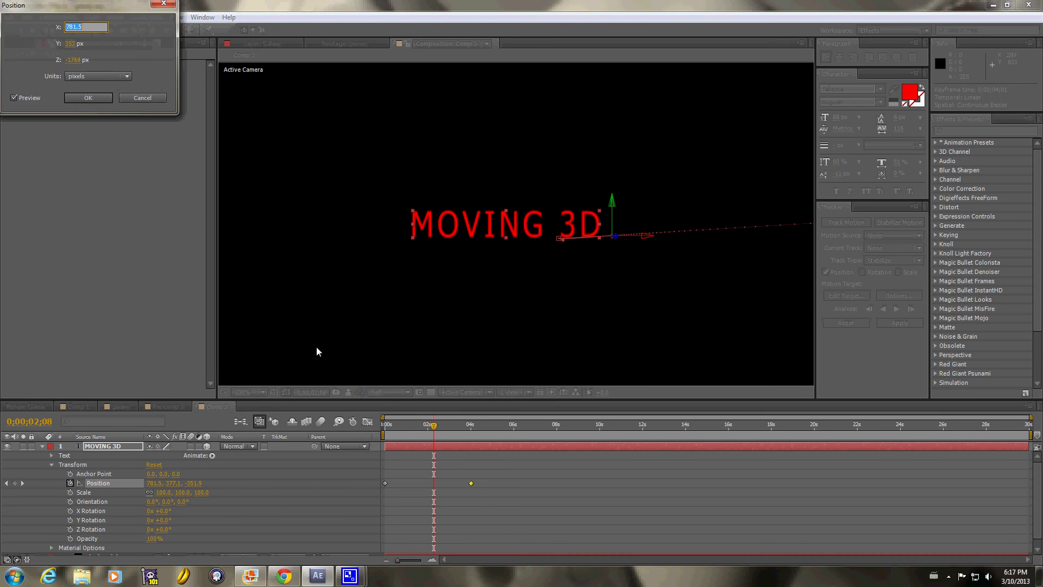
{"action": "left_click", "coordinate": [88, 99]}
{"action": "left_click_drag", "start_coordinate": [435, 432], "coordinate": [455, 440]}
{"action": "key", "text": "Home"}
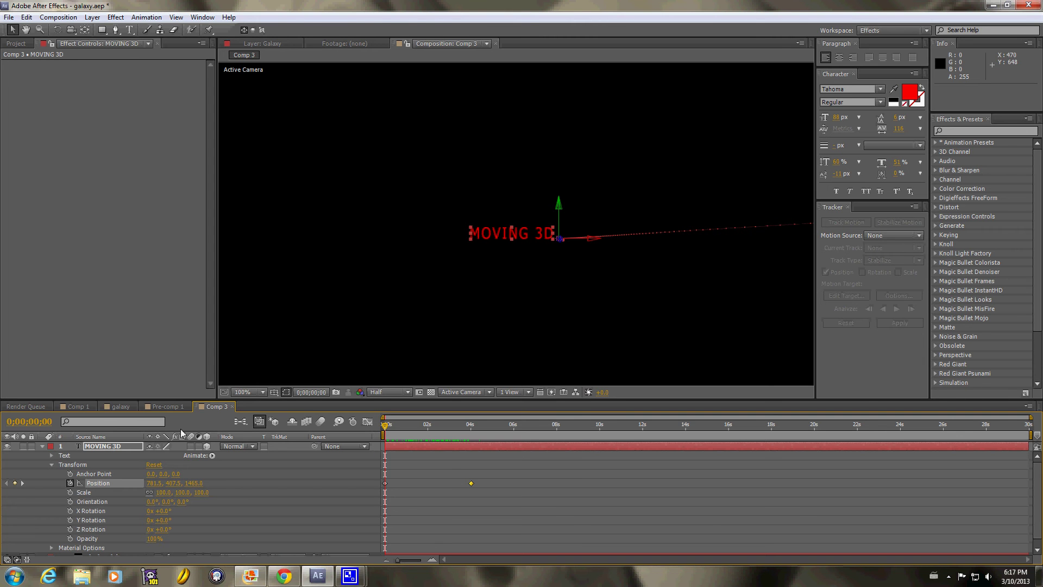
Step: In the galaxy comp, re-key CC Particle World Producer Position Z at 0s to 6.62
{"action": "left_click", "coordinate": [232, 406]}
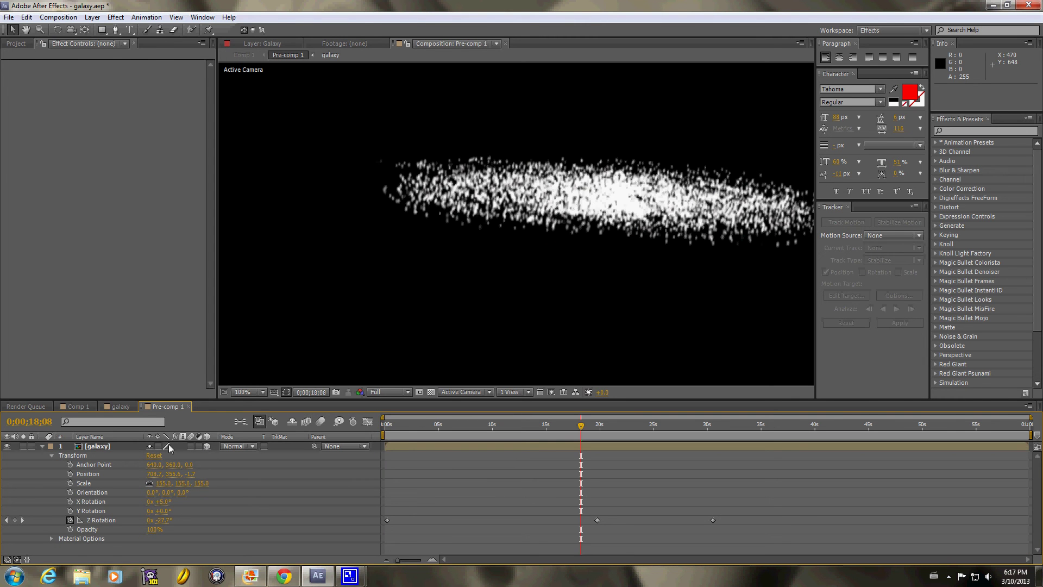
{"action": "left_click", "coordinate": [124, 408]}
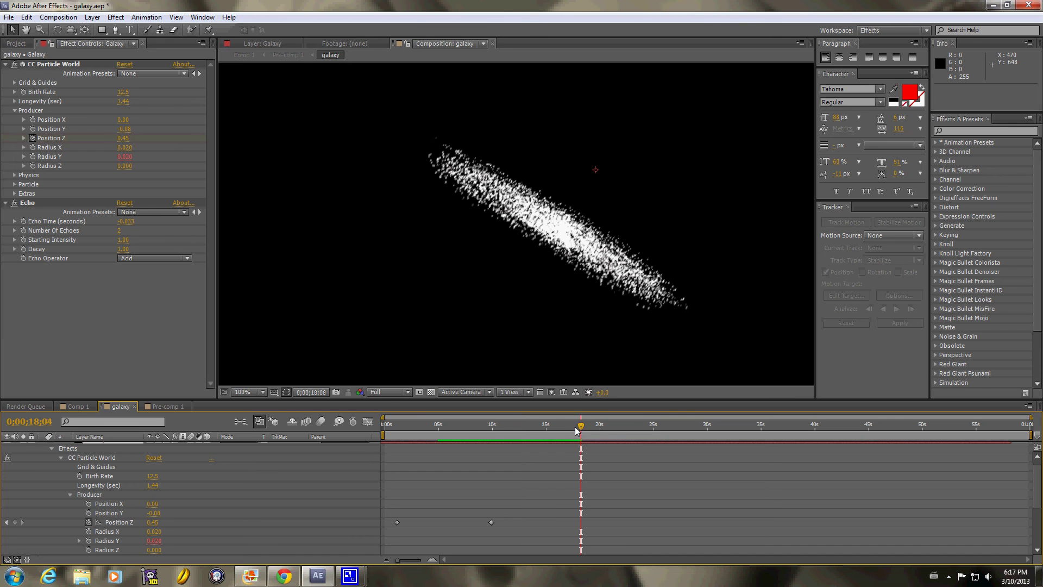
{"action": "left_click", "coordinate": [470, 425]}
{"action": "left_click_drag", "start_coordinate": [409, 425], "coordinate": [357, 427]}
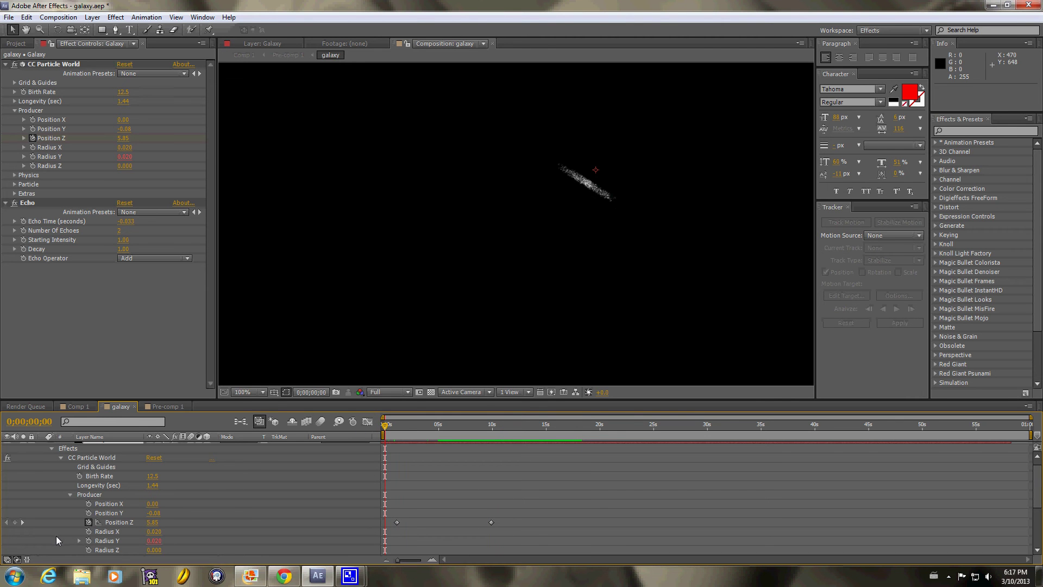
{"action": "left_click", "coordinate": [89, 522]}
{"action": "left_click", "coordinate": [88, 522]}
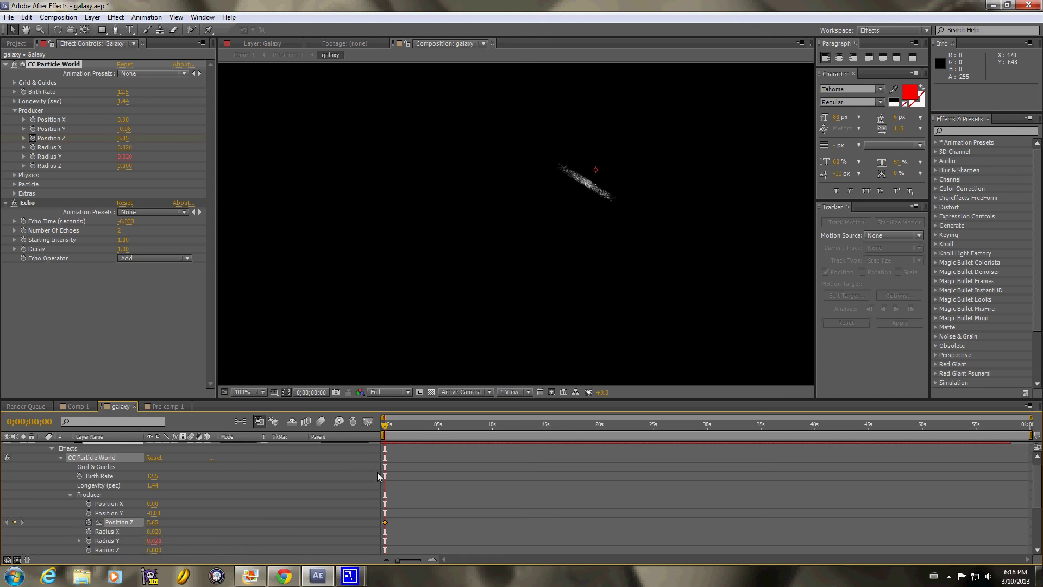
{"action": "mouse_move", "coordinate": [152, 526]}
{"action": "left_mouse_down"}
{"action": "mouse_move", "coordinate": [301, 534]}
{"action": "mouse_move", "coordinate": [107, 543]}
{"action": "mouse_move", "coordinate": [203, 535]}
{"action": "left_mouse_up"}
Step: Set Position Z to 1.24 at 5 seconds, then return to the start
{"action": "left_click_drag", "start_coordinate": [384, 426], "coordinate": [438, 434]}
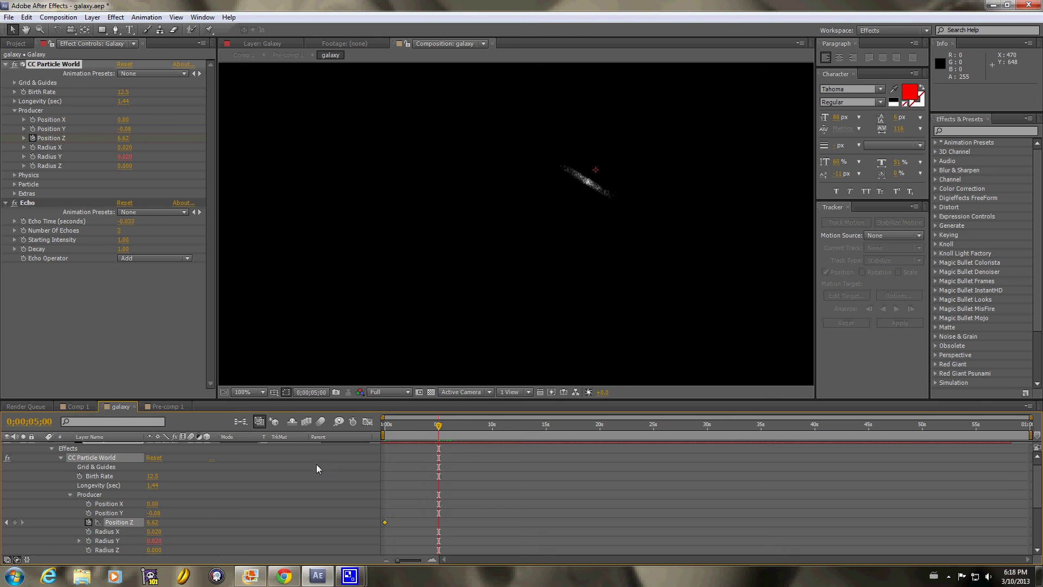
{"action": "mouse_move", "coordinate": [150, 523]}
{"action": "left_mouse_down"}
{"action": "mouse_move", "coordinate": [103, 523]}
{"action": "mouse_move", "coordinate": [205, 526]}
{"action": "left_mouse_up"}
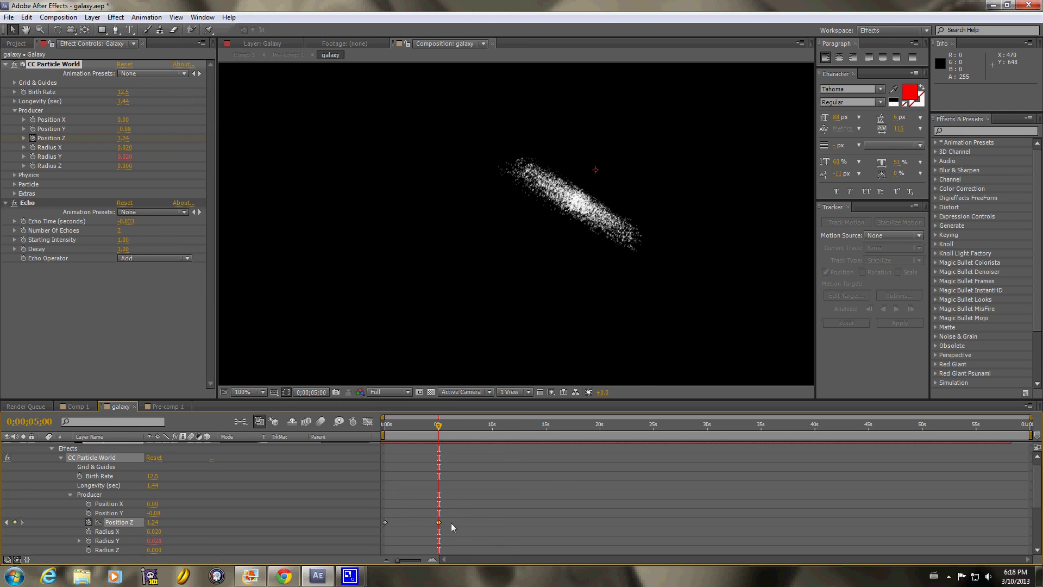
{"action": "left_click_drag", "start_coordinate": [439, 430], "coordinate": [374, 434]}
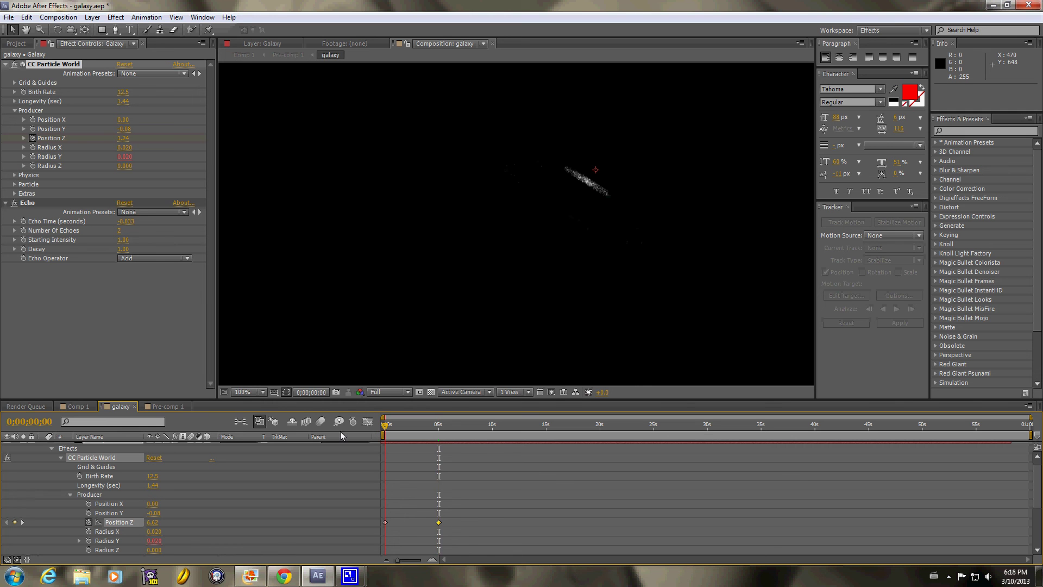
Step: RAM-preview the galaxy animation, stop it, and switch to Pre-comp 1
{"action": "key", "text": "space"}
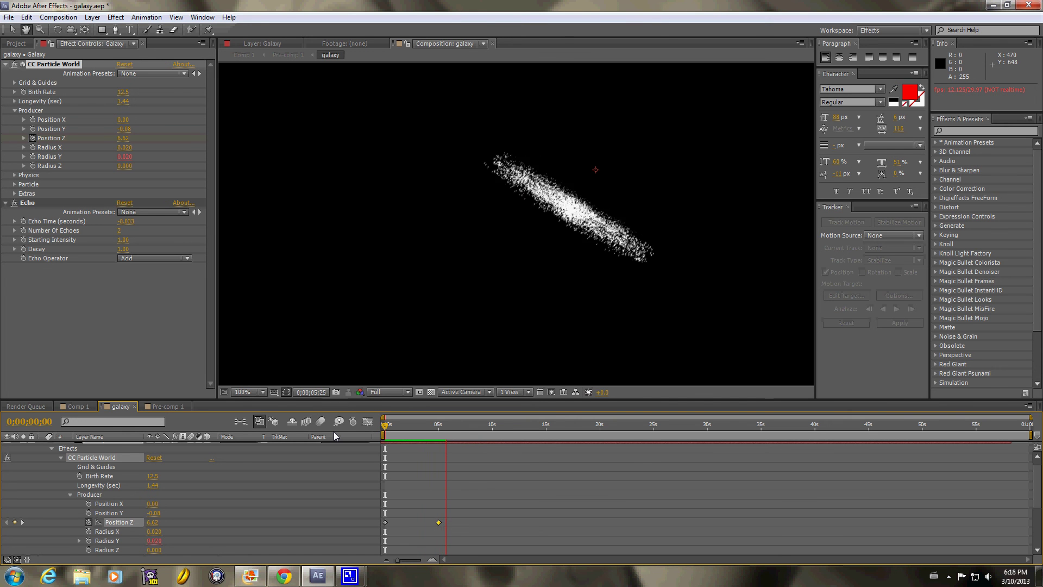
{"action": "left_click", "coordinate": [305, 543]}
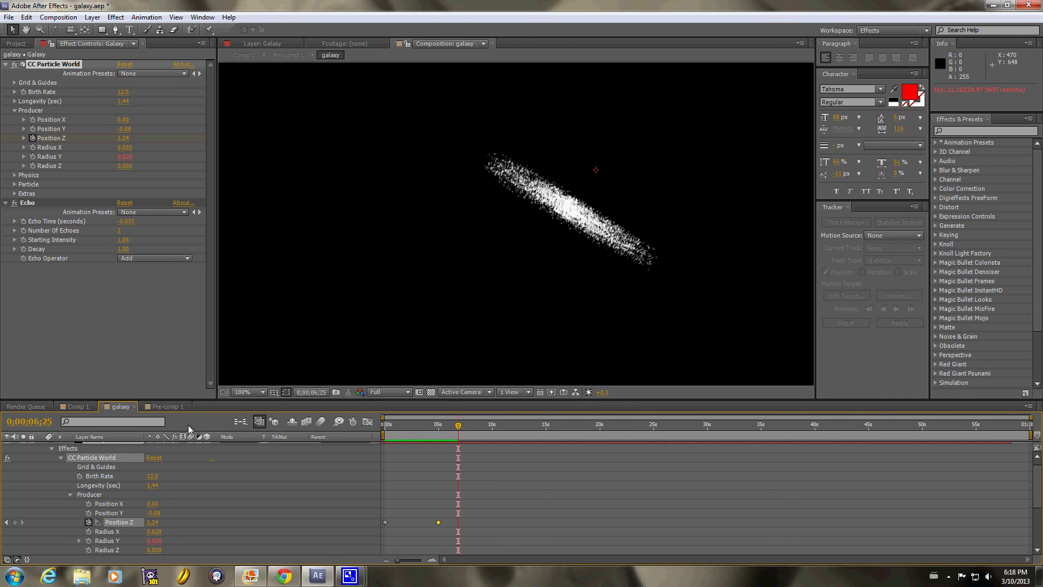
{"action": "left_click", "coordinate": [168, 406]}
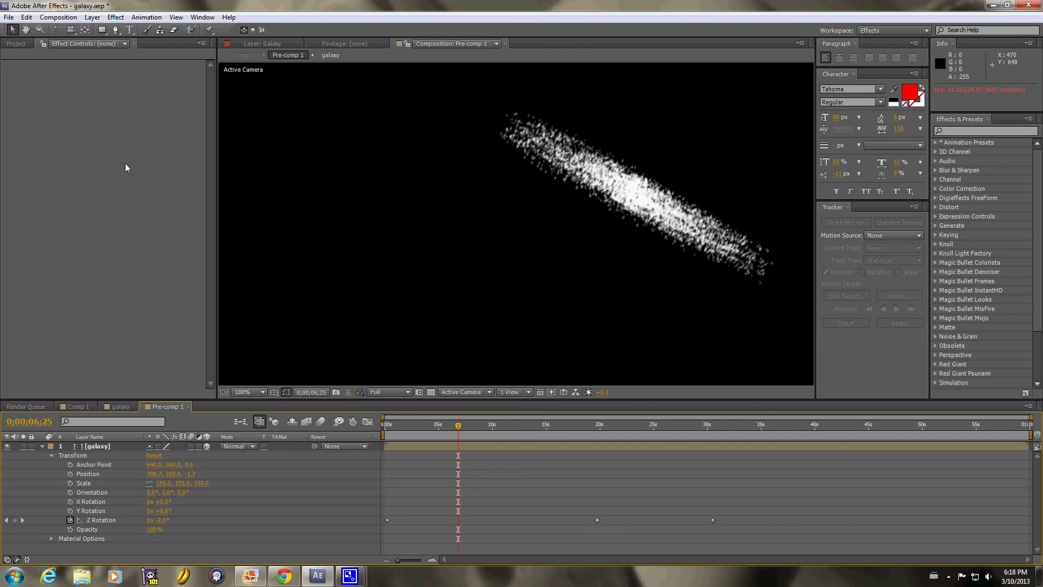
{"action": "left_click", "coordinate": [118, 19]}
Step: Add a two-node Camera 1 above the galaxy layer with default settings and expand it
{"action": "mouse_move", "coordinate": [96, 22]}
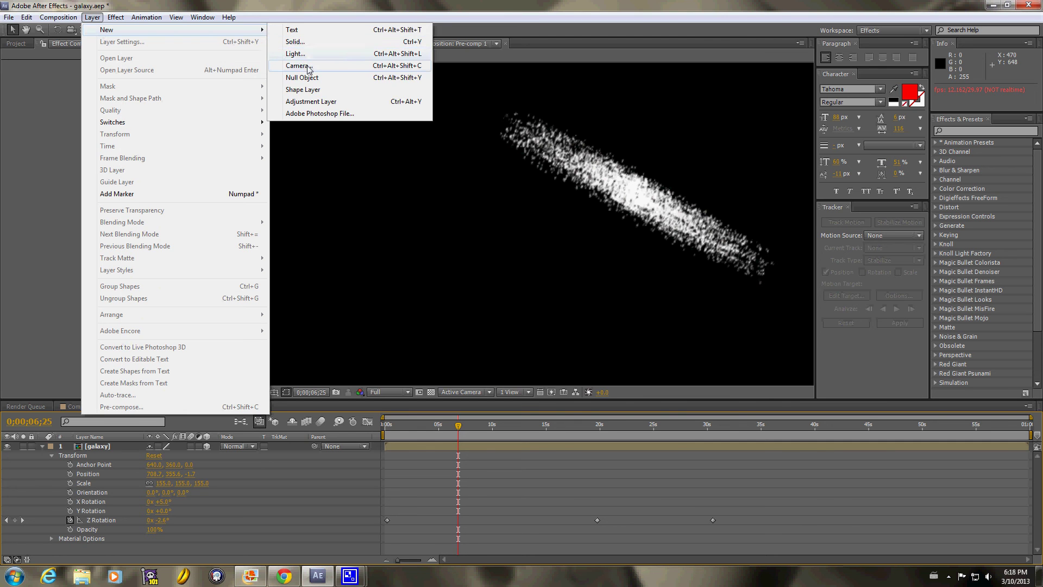
{"action": "left_click", "coordinate": [297, 65]}
{"action": "left_click", "coordinate": [295, 258]}
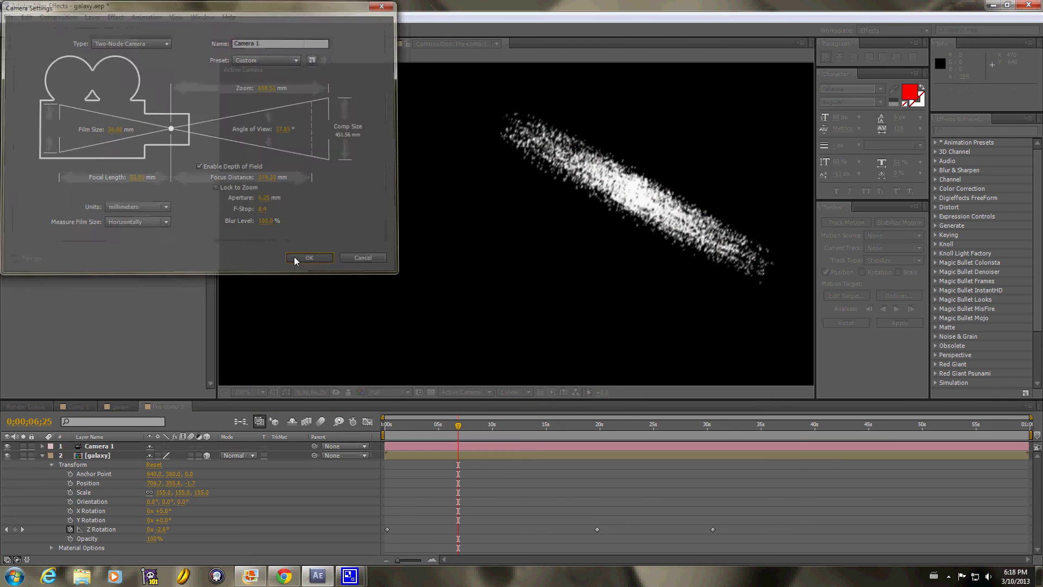
{"action": "left_click", "coordinate": [44, 447]}
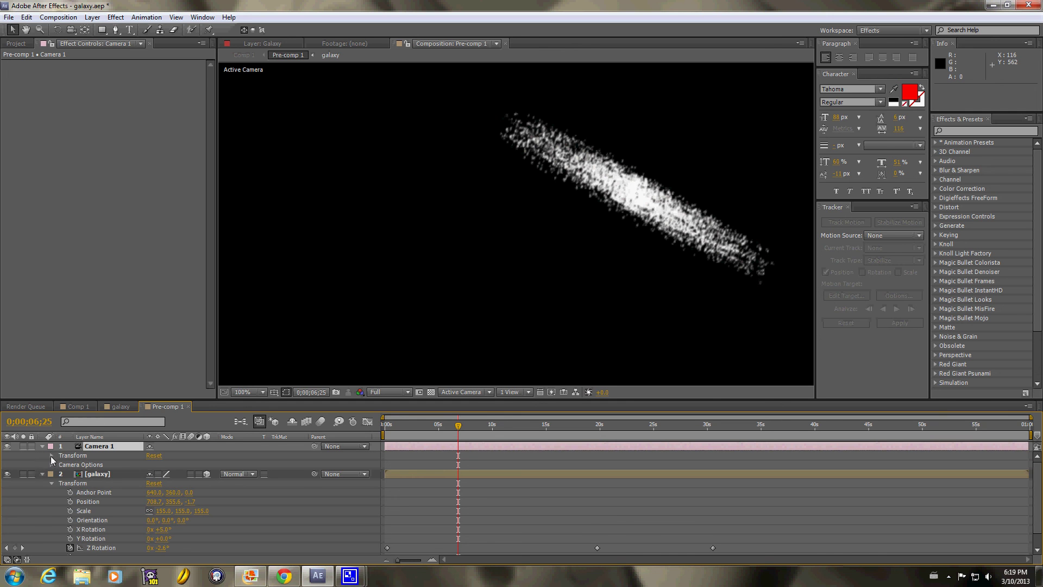
Step: Test Camera 1's distance by scrubbing Position Z to about -2281.2, then delete Camera 1
{"action": "left_click", "coordinate": [51, 455]}
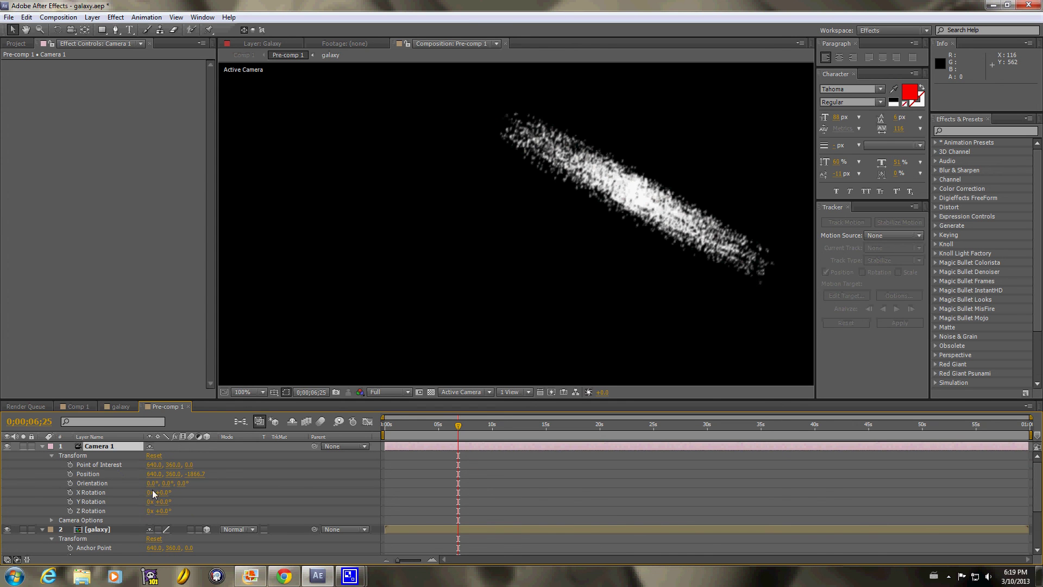
{"action": "left_click_drag", "start_coordinate": [200, 475], "coordinate": [222, 478]}
{"action": "left_click_drag", "start_coordinate": [55, 497], "coordinate": [118, 484]}
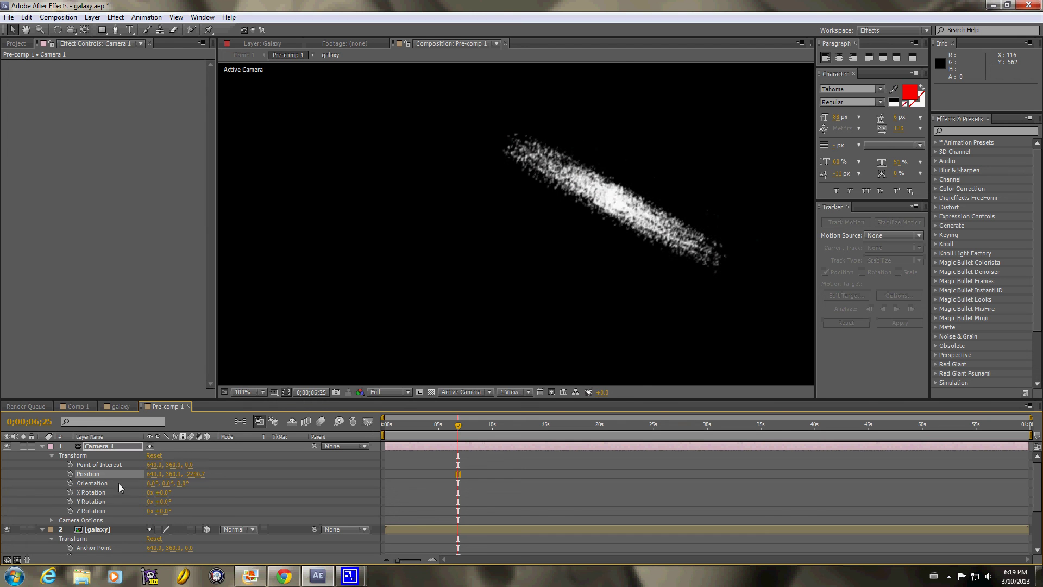
{"action": "left_click_drag", "start_coordinate": [197, 475], "coordinate": [113, 484]}
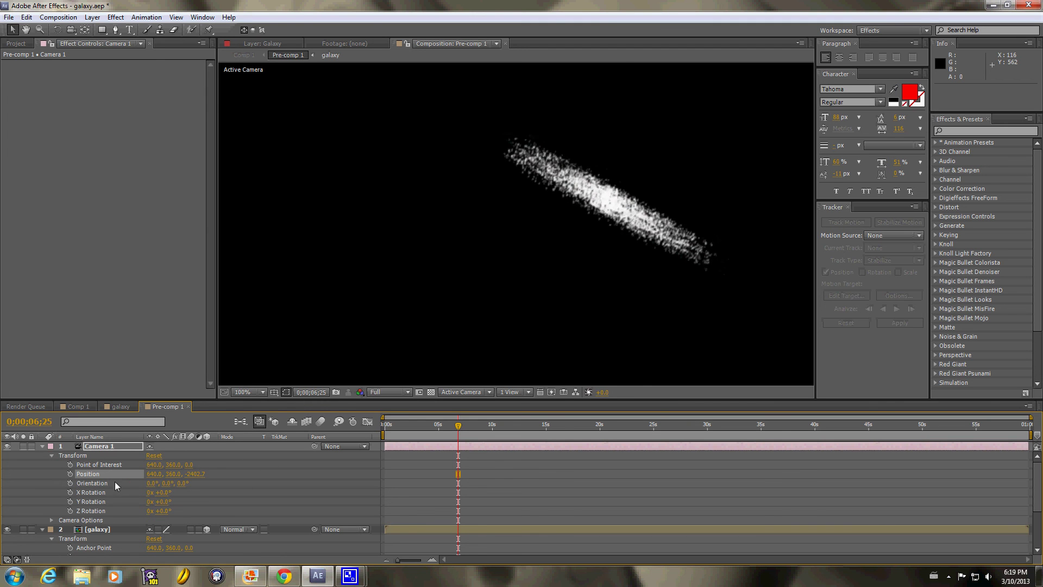
{"action": "left_click_drag", "start_coordinate": [212, 475], "coordinate": [275, 487]}
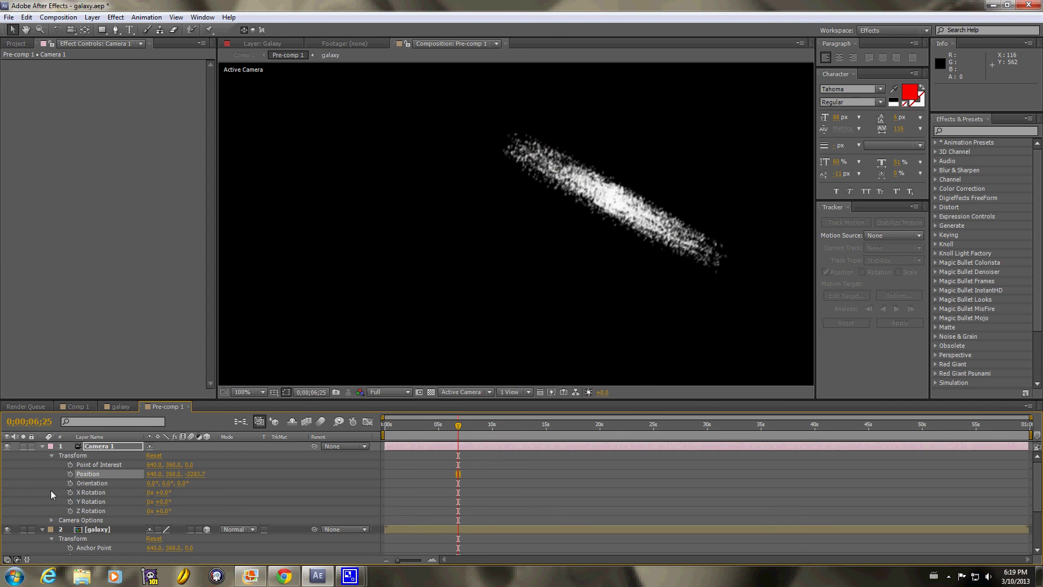
{"action": "left_click", "coordinate": [106, 449]}
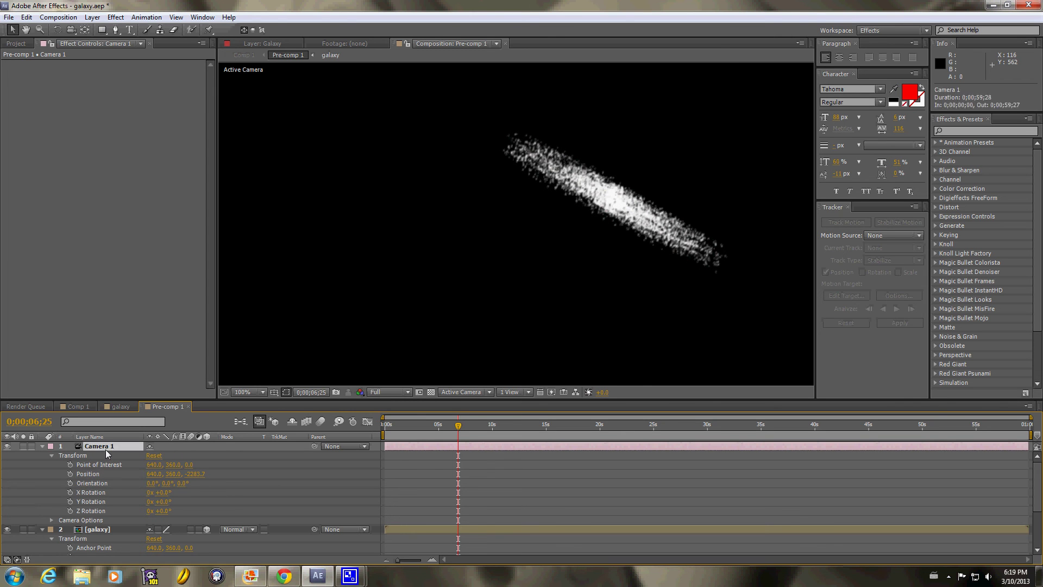
{"action": "key", "text": "Delete"}
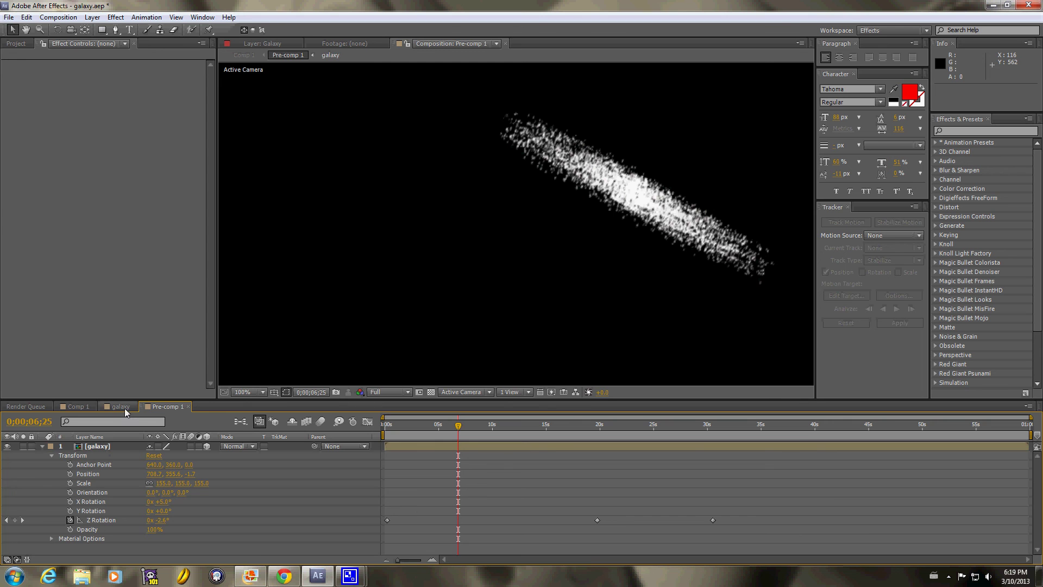
Step: Collapse the Galaxy layer's effects in the galaxy comp and the galaxy layer in Pre-comp 1
{"action": "left_click", "coordinate": [120, 406]}
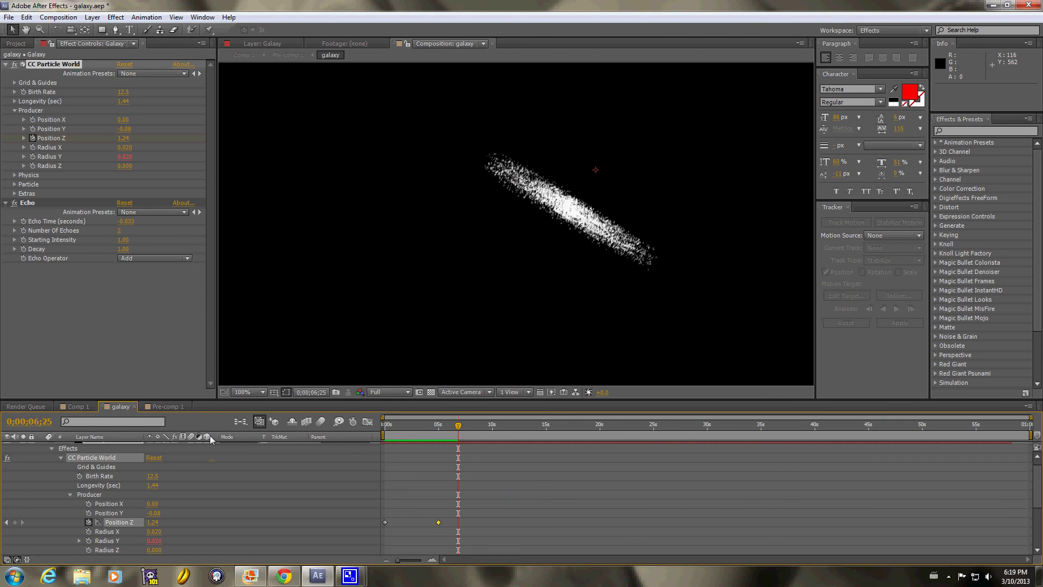
{"action": "left_click", "coordinate": [50, 449]}
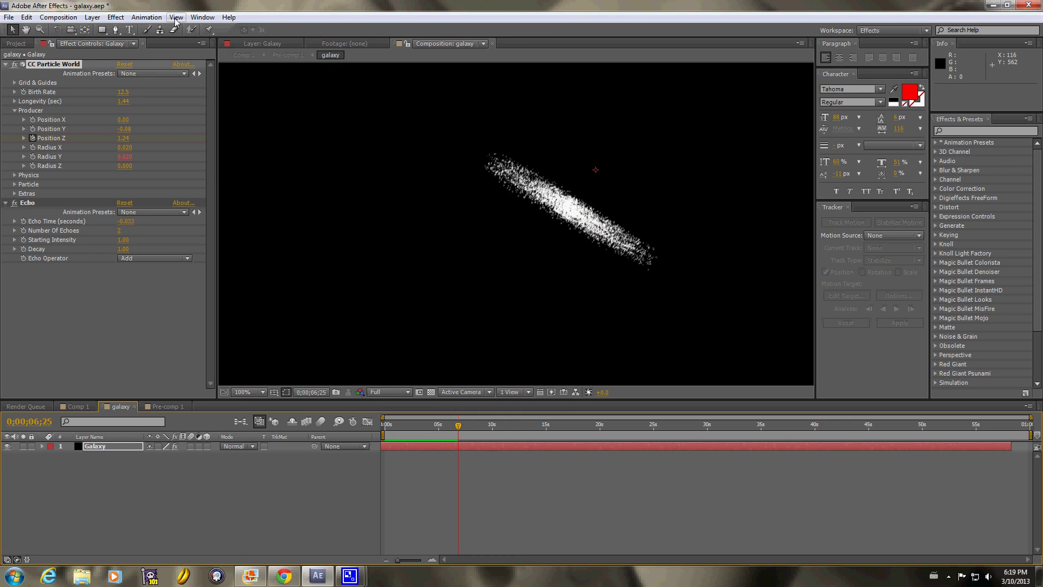
{"action": "left_click", "coordinate": [156, 408]}
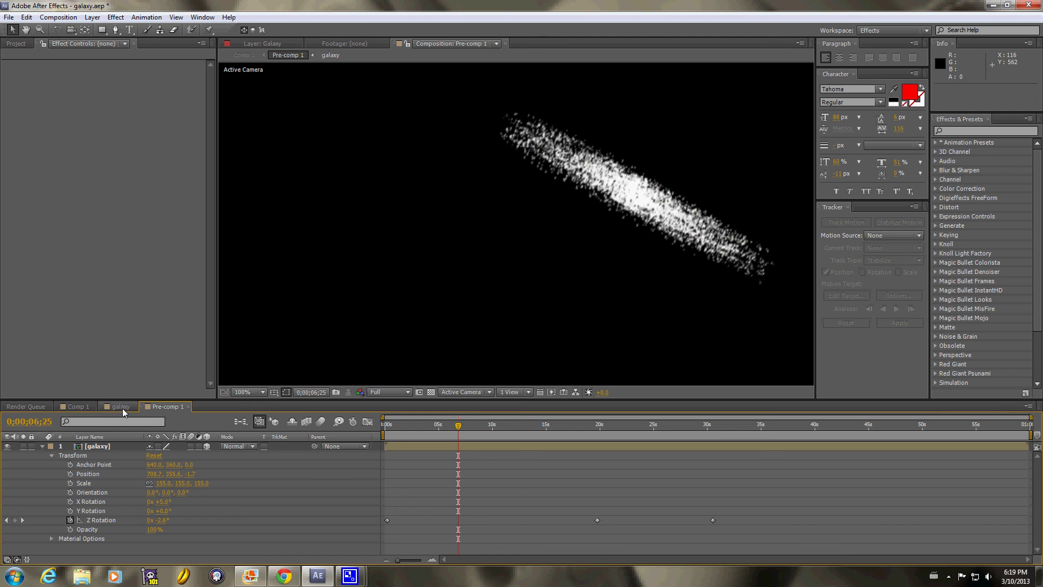
{"action": "left_click", "coordinate": [42, 446]}
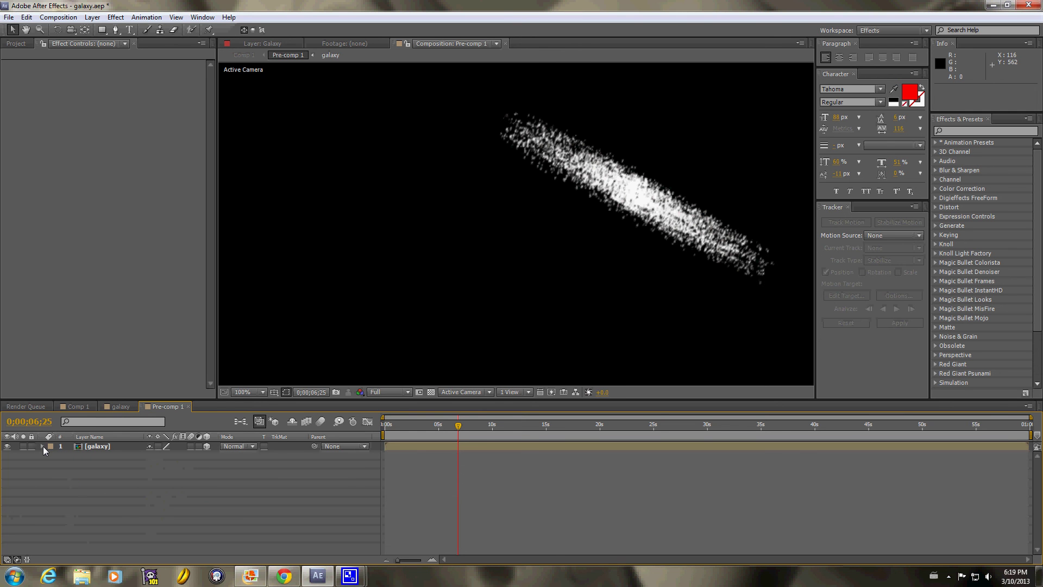